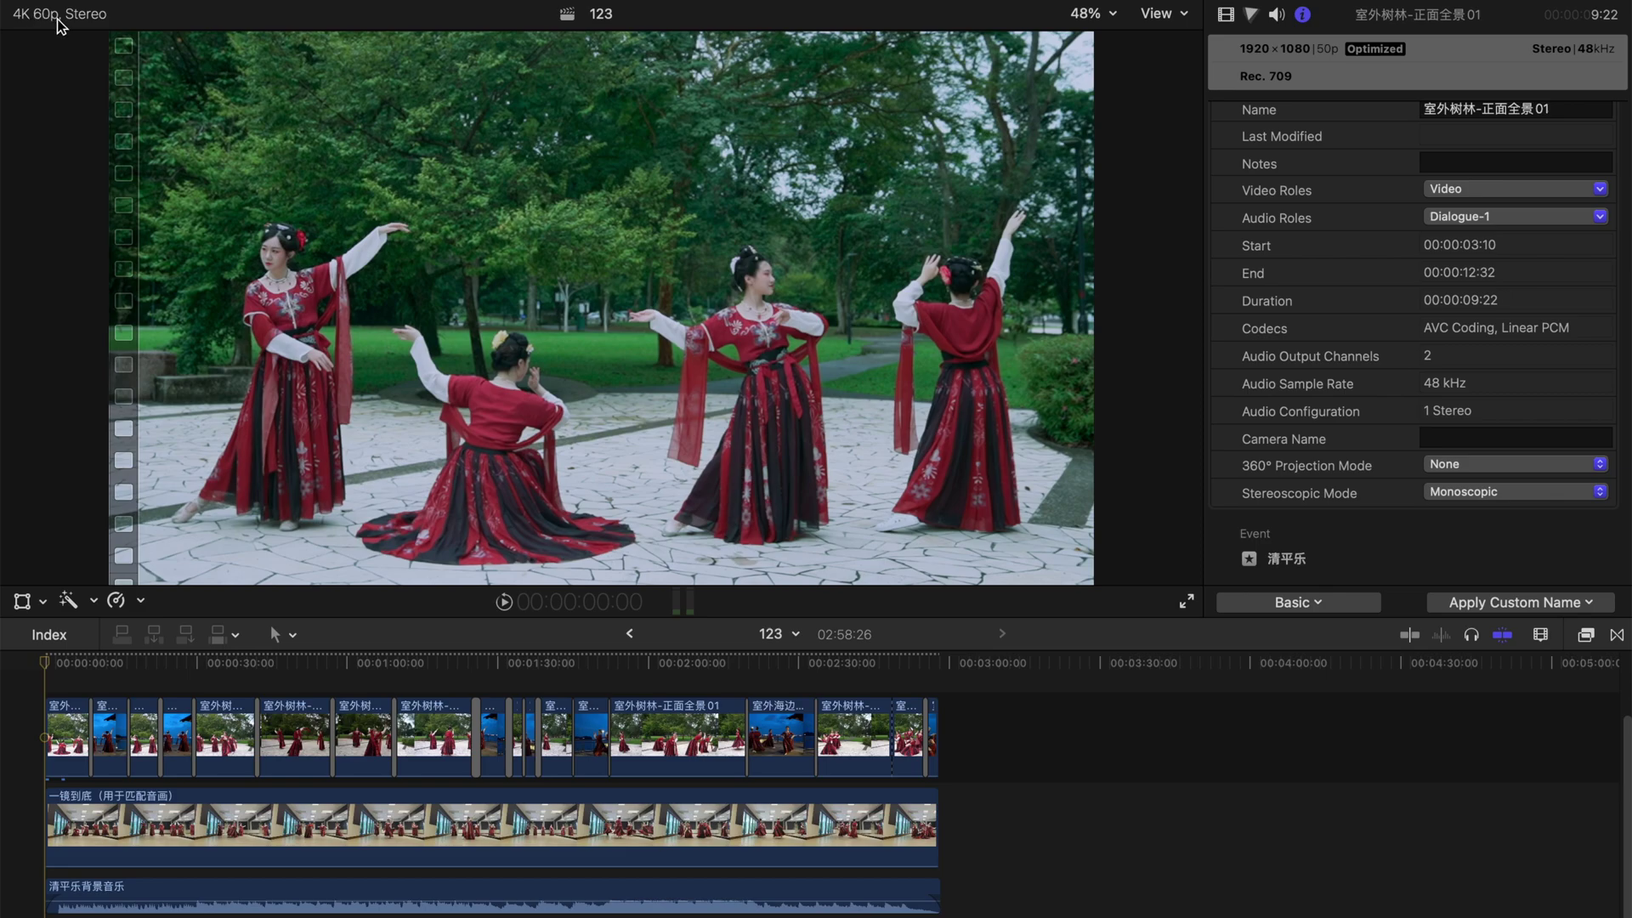
Show project 123's info in the inspector: 3840×2160, 60p, stereo 48kHz, Rec. 709.
{"action": "left_click", "coordinate": [62, 714]}
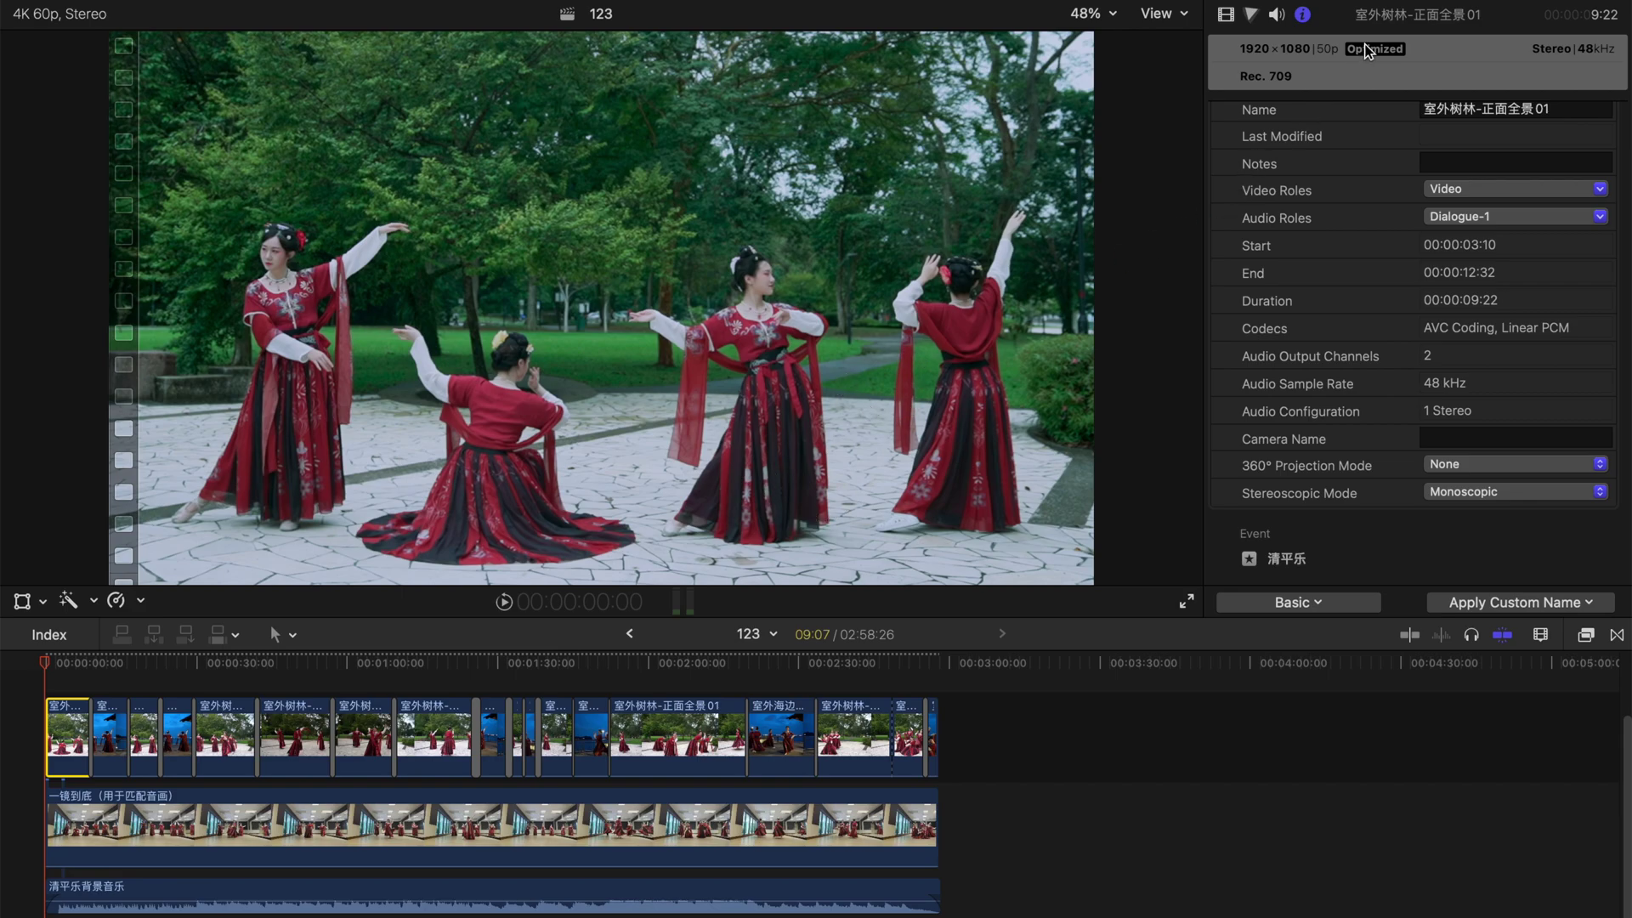
{"action": "key", "text": "ctrl+super+1"}
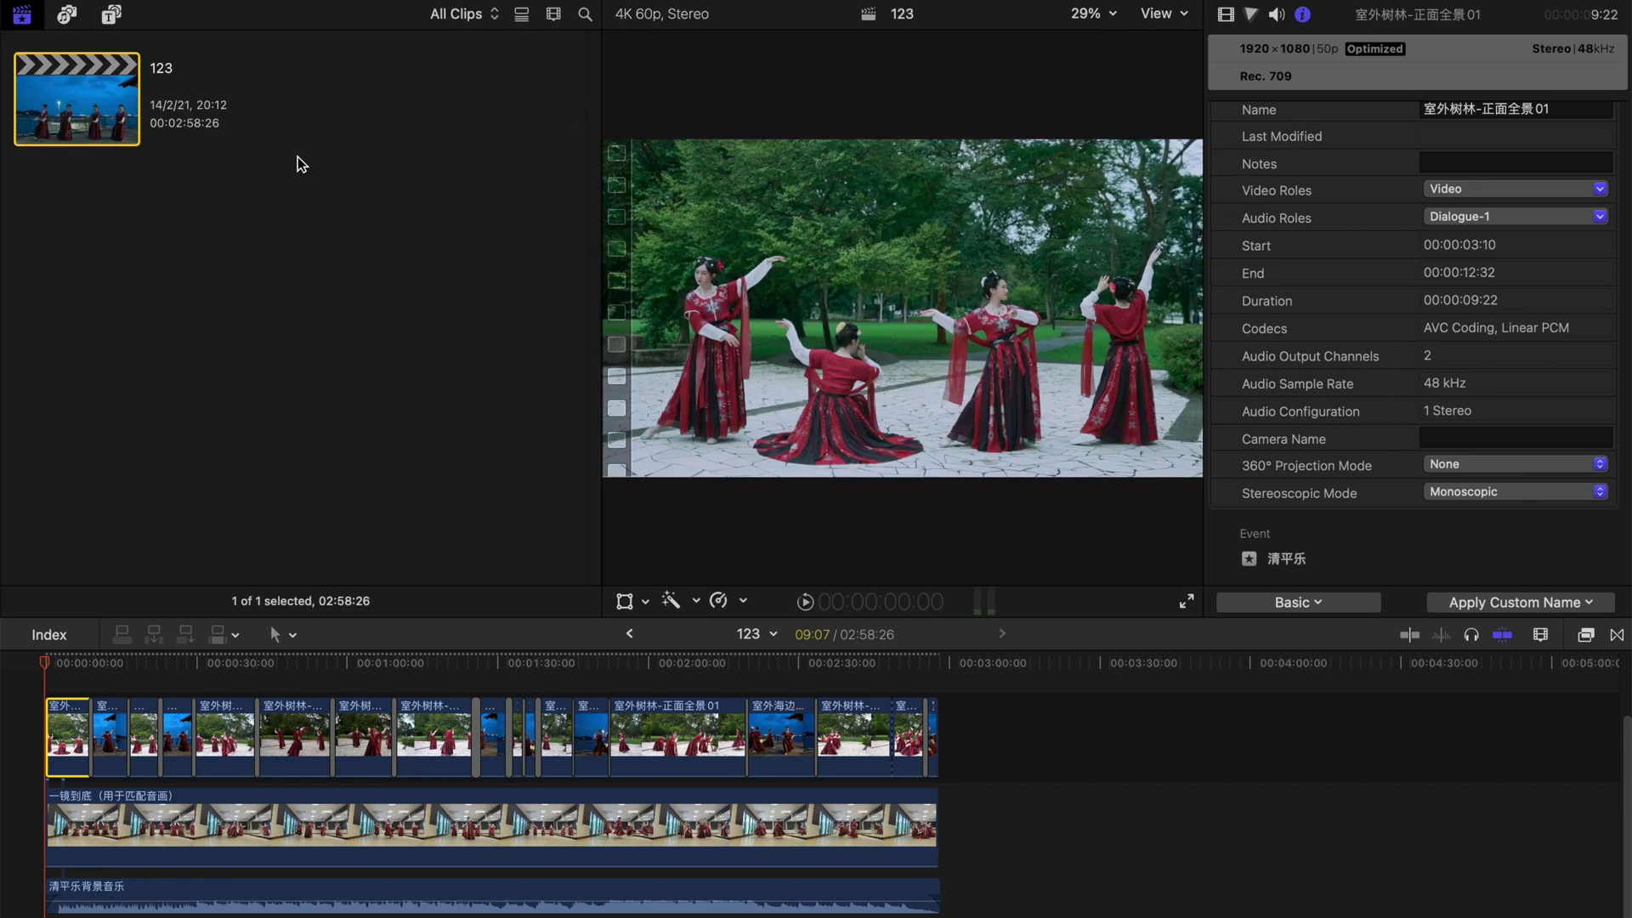
{"action": "left_click", "coordinate": [117, 117]}
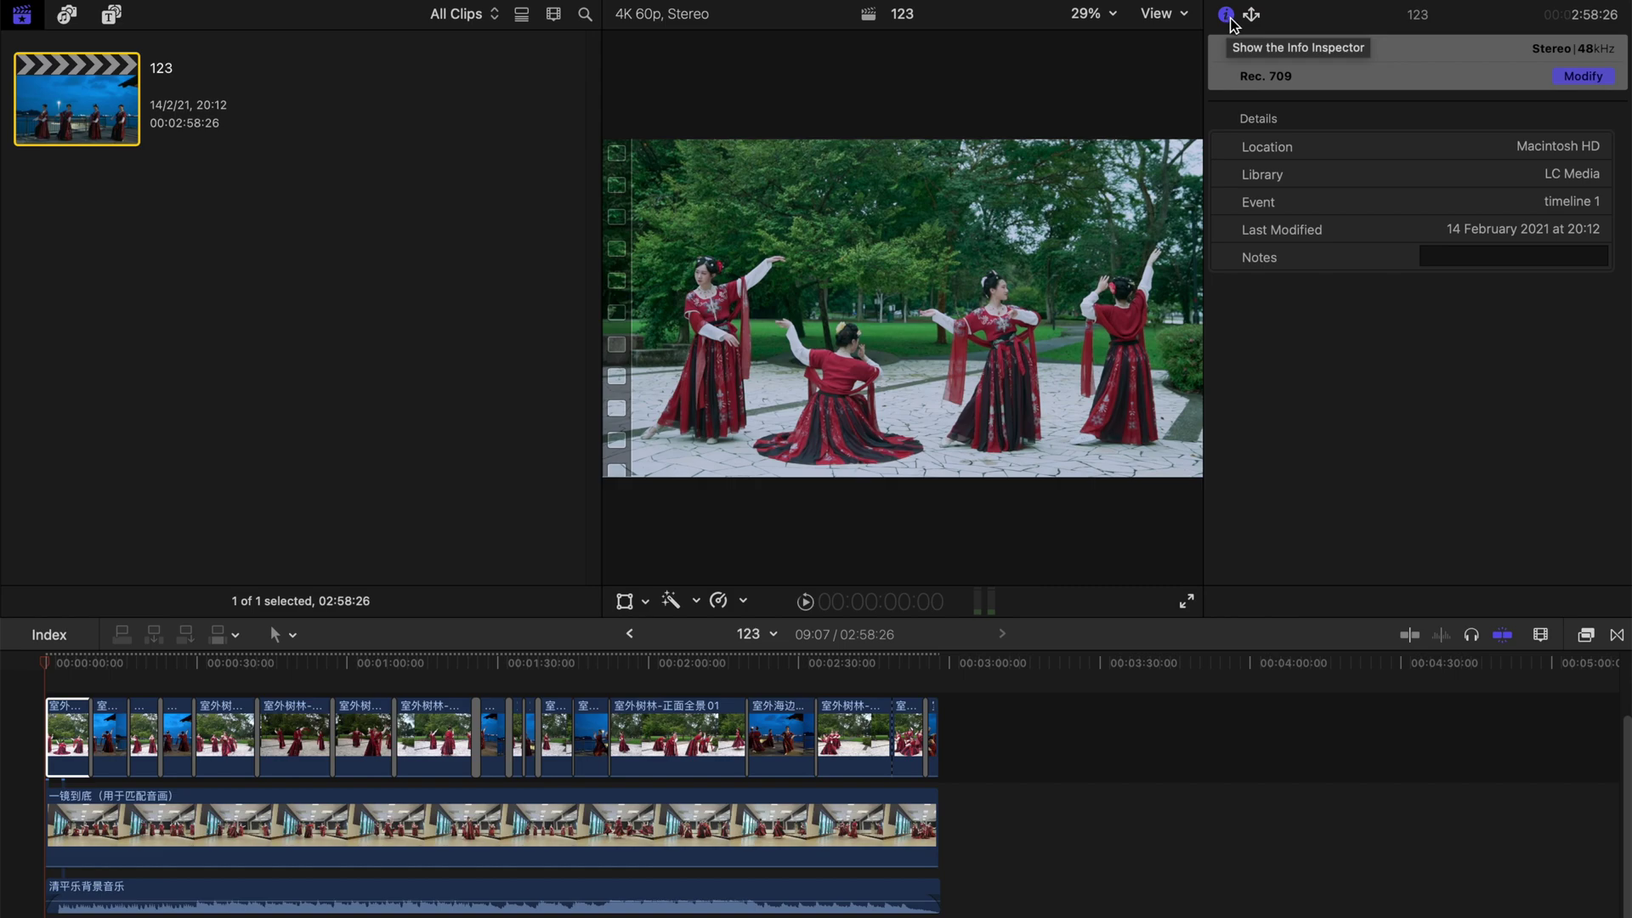
{"action": "left_click", "coordinate": [1228, 17]}
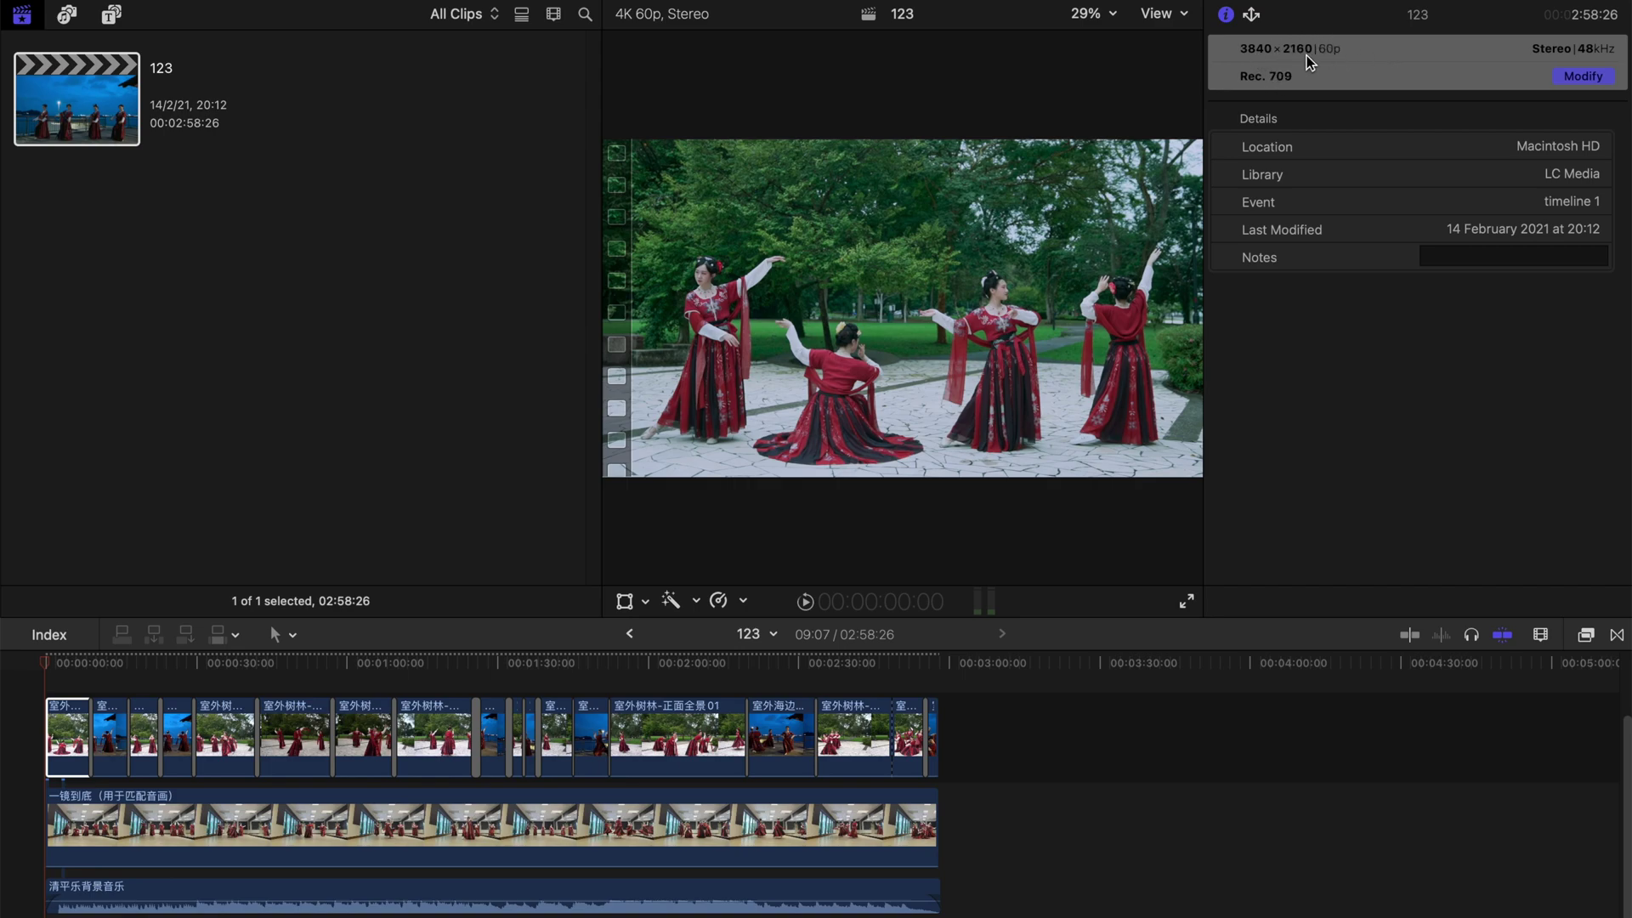
Open project 123's settings and try switching the video format between 4K and 1080p HD.
{"action": "left_click", "coordinate": [1583, 76]}
{"action": "left_click", "coordinate": [750, 374]}
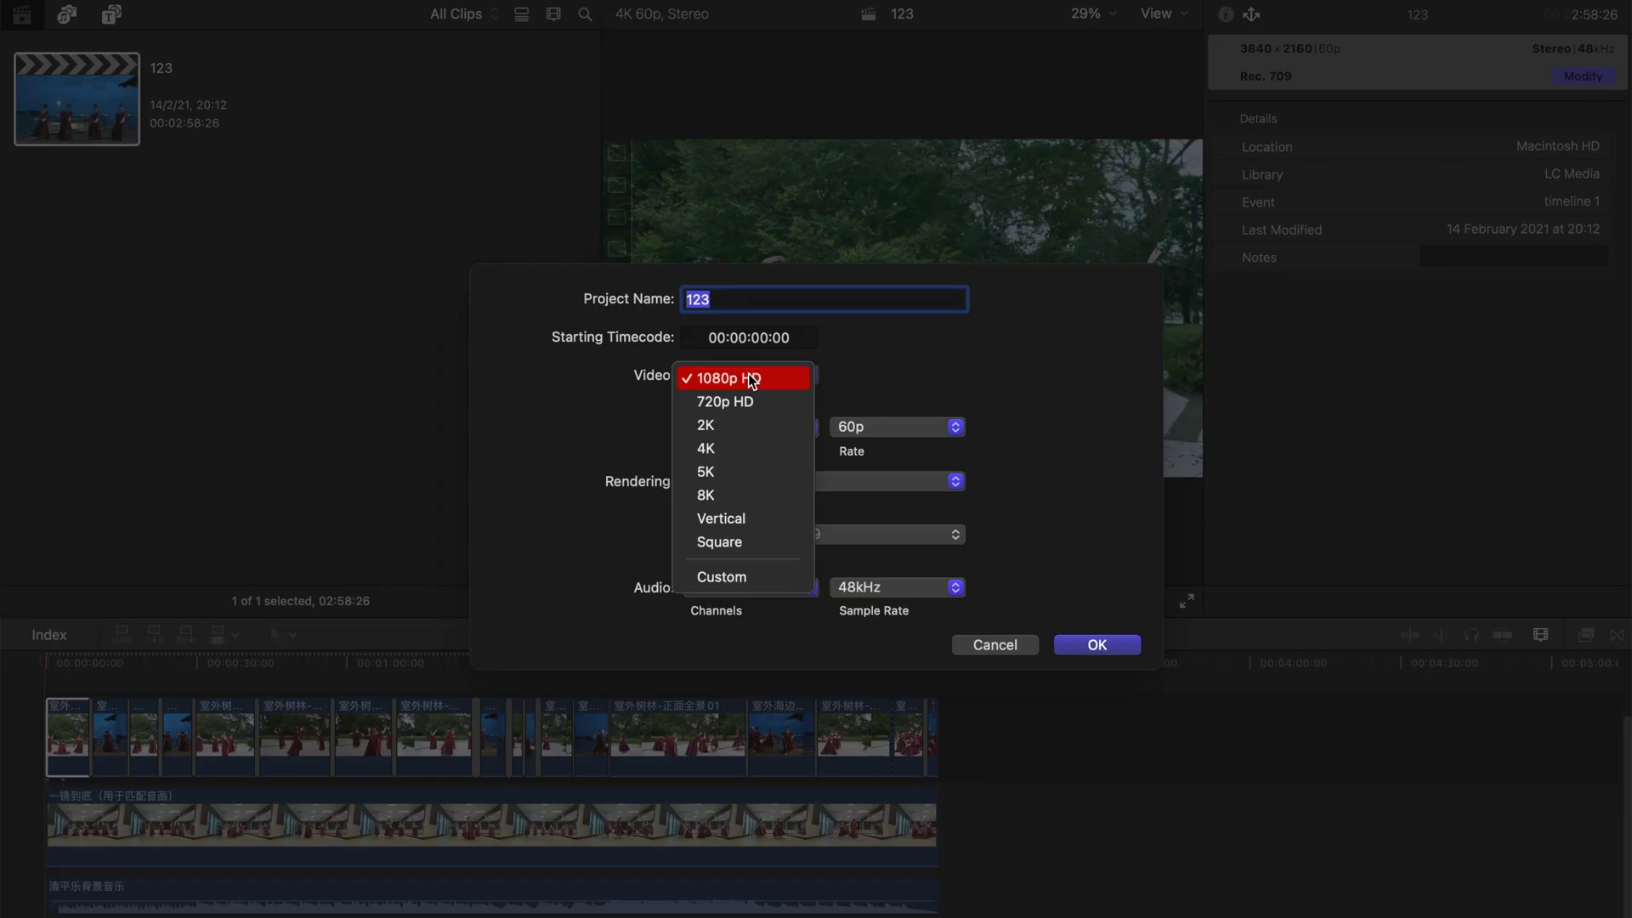
{"action": "left_click", "coordinate": [723, 453]}
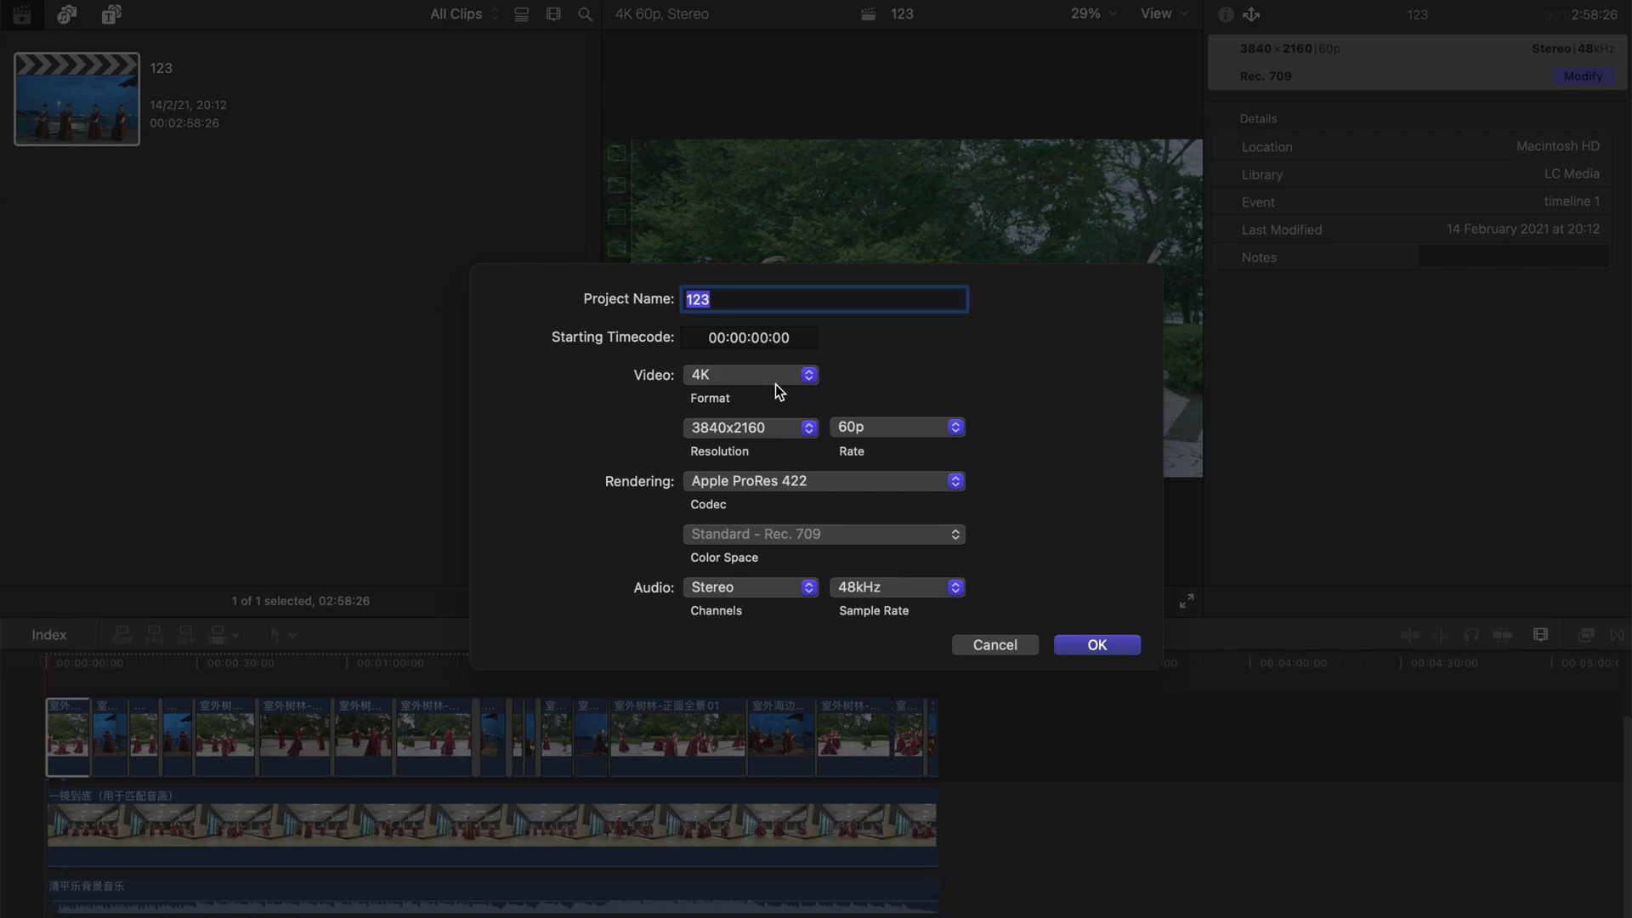
{"action": "left_click", "coordinate": [776, 383]}
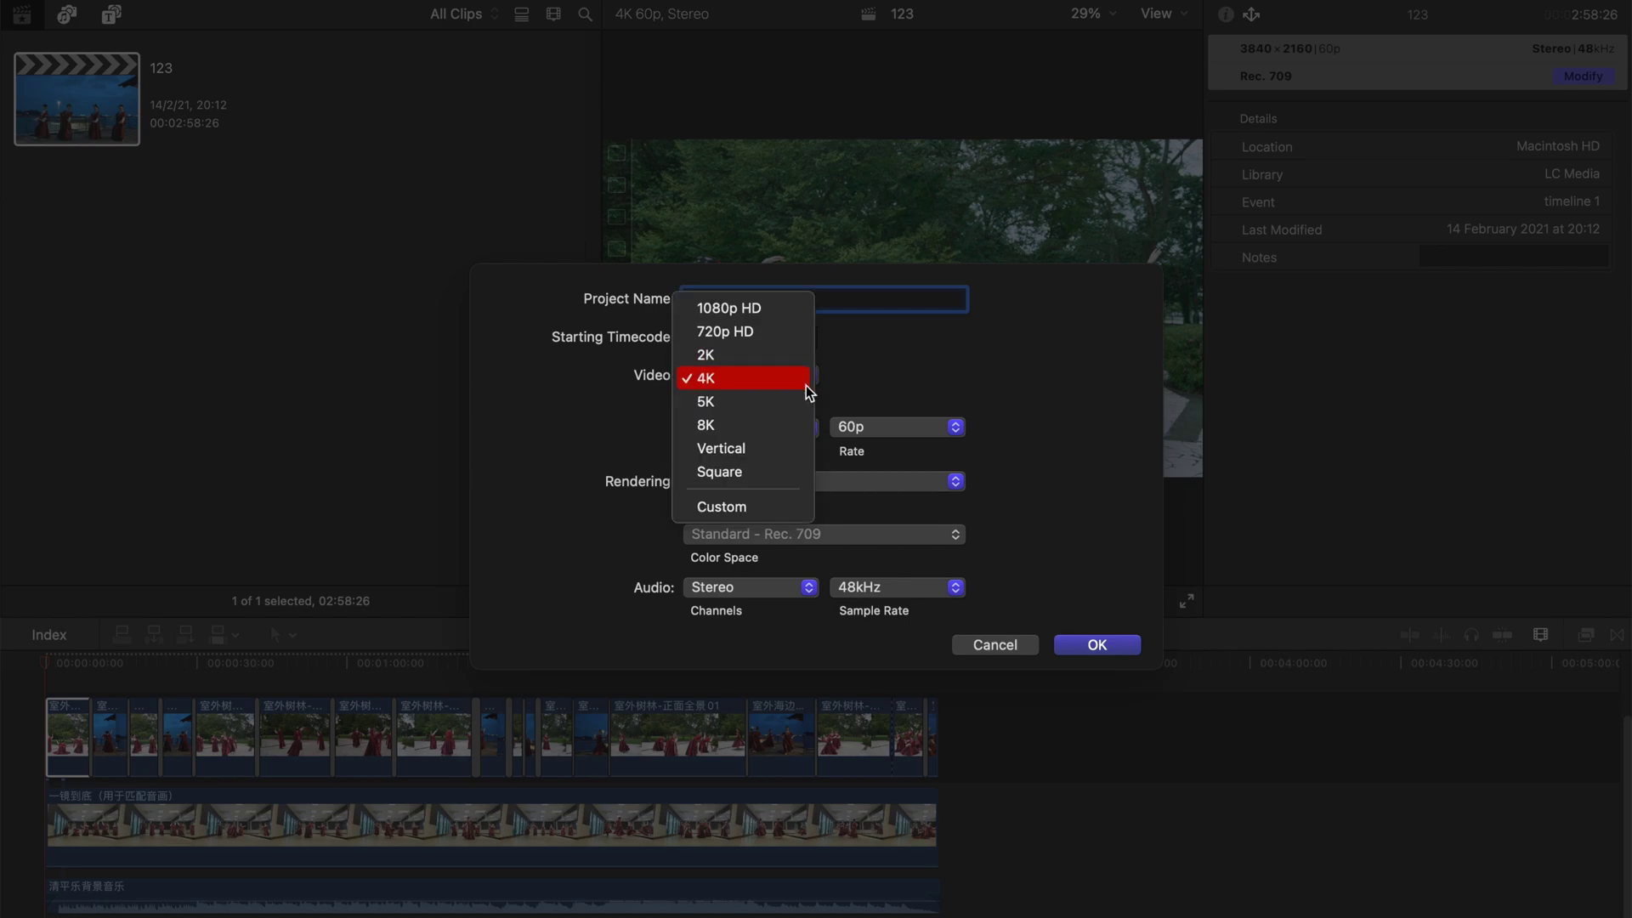
{"action": "left_click", "coordinate": [741, 311]}
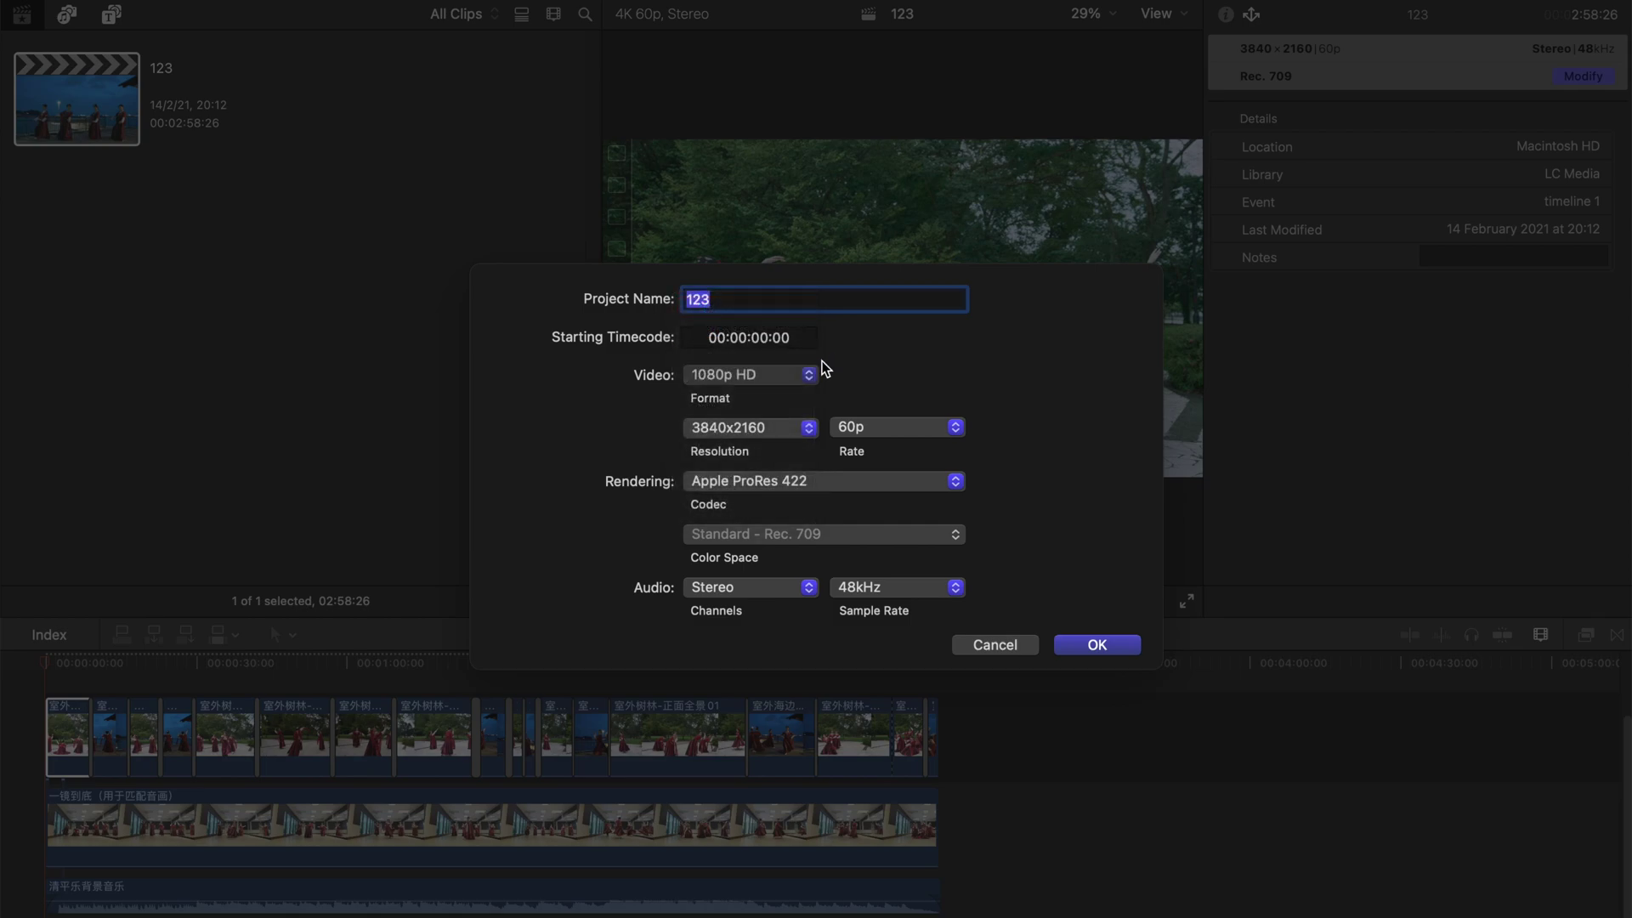
{"action": "left_click", "coordinate": [775, 382]}
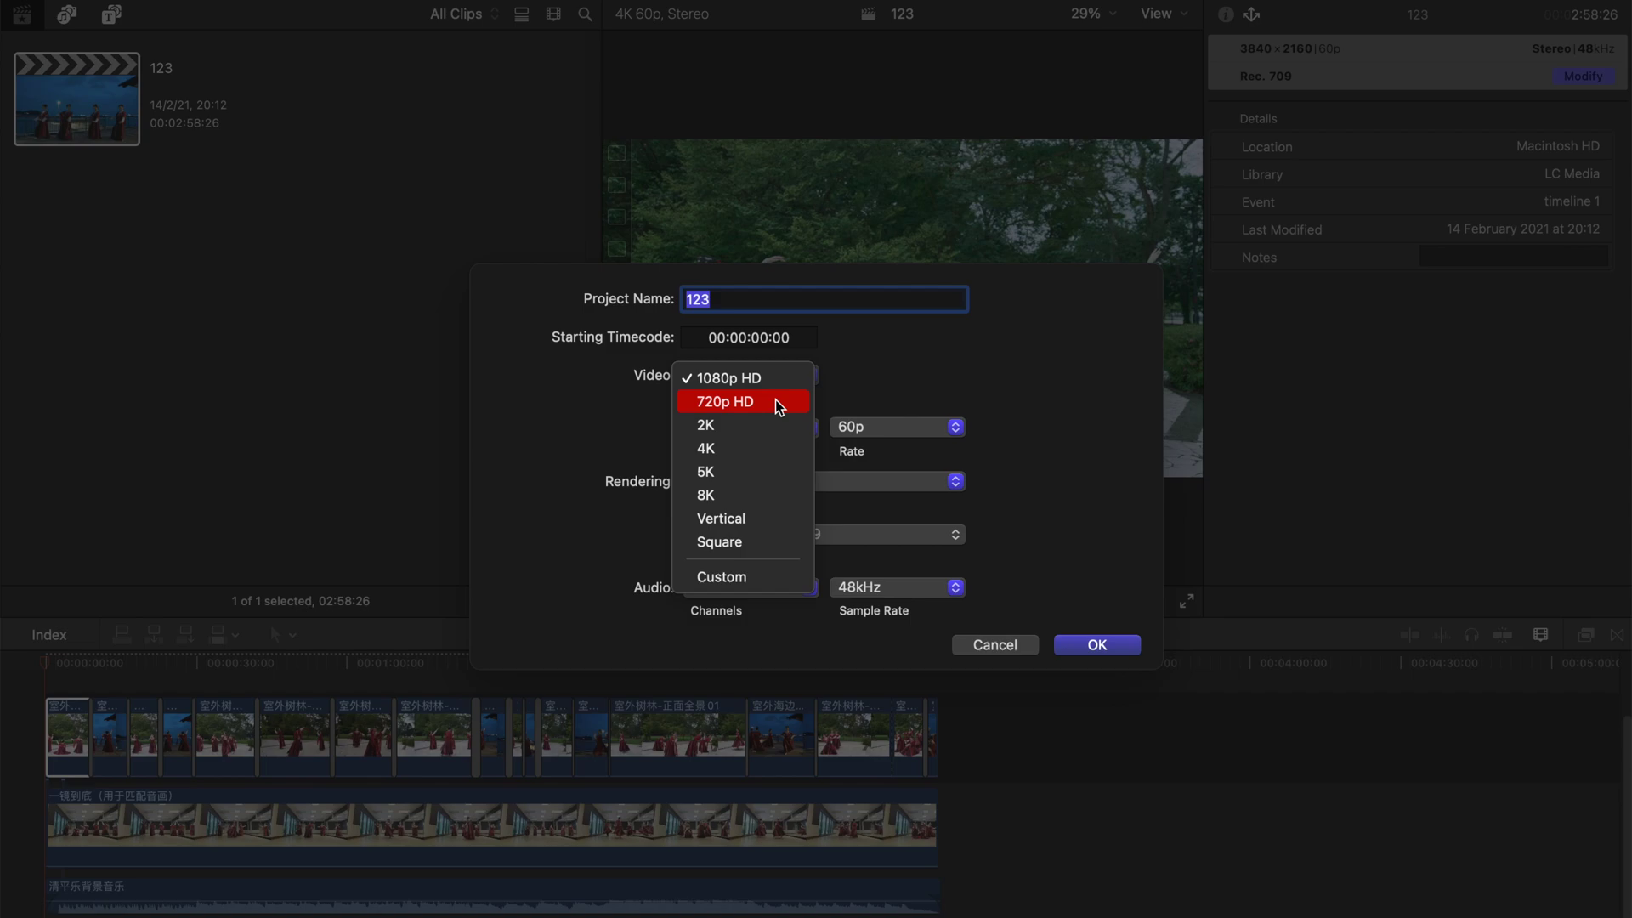
{"action": "left_click", "coordinate": [775, 446]}
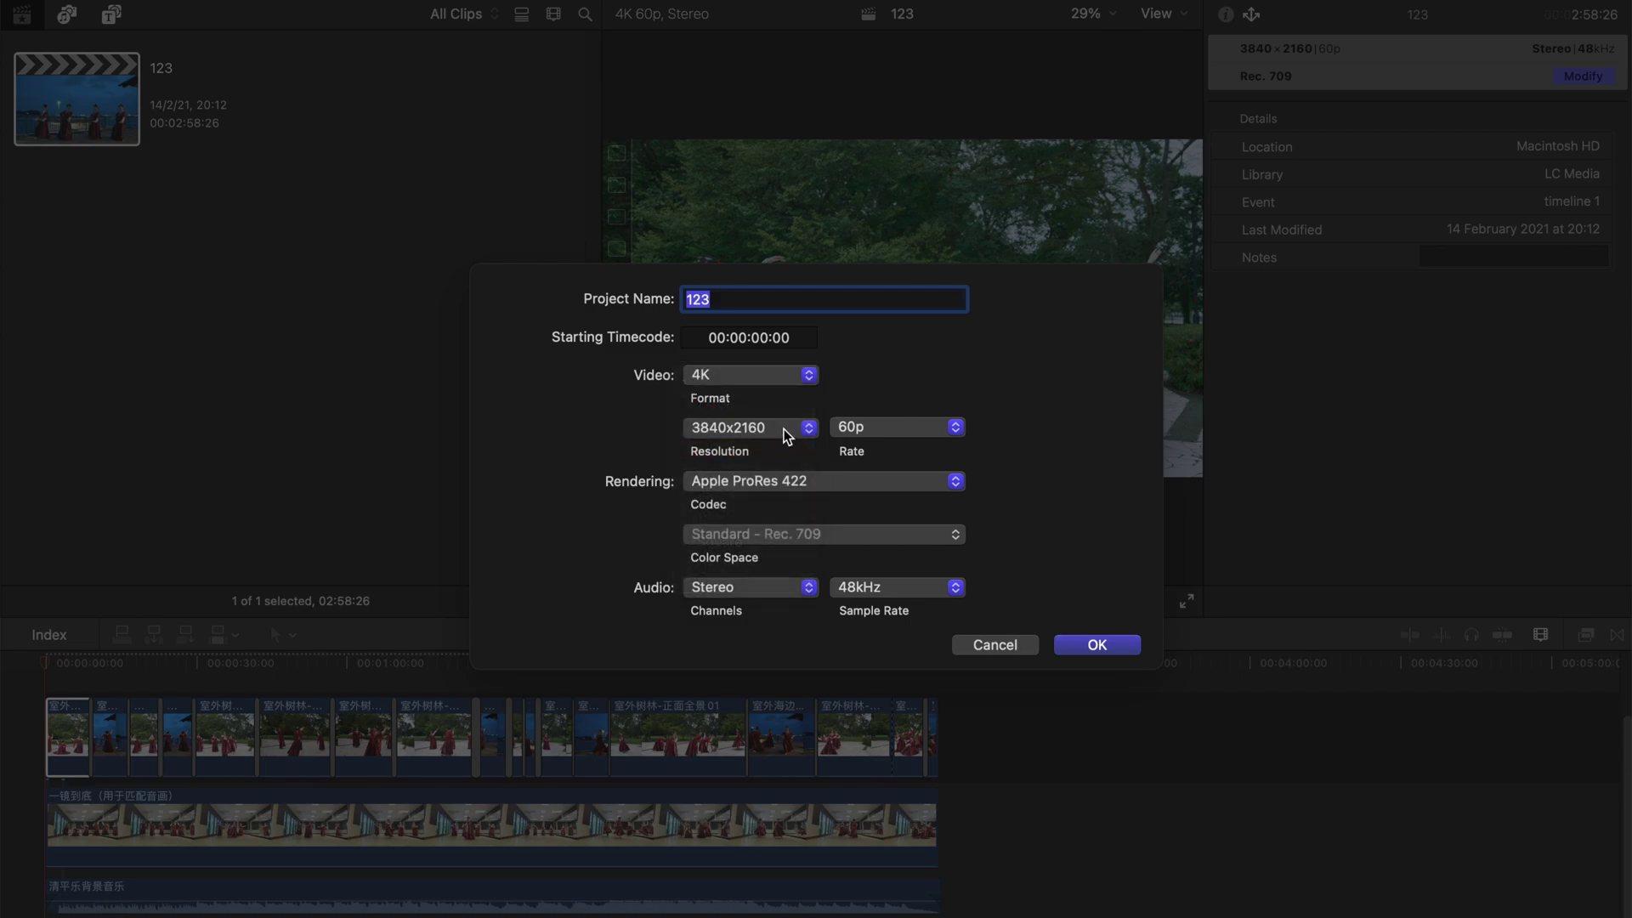
Check the 4K 3840x2160 resolution and frame rate list, then settle on 1080p HD.
{"action": "left_click", "coordinate": [772, 427]}
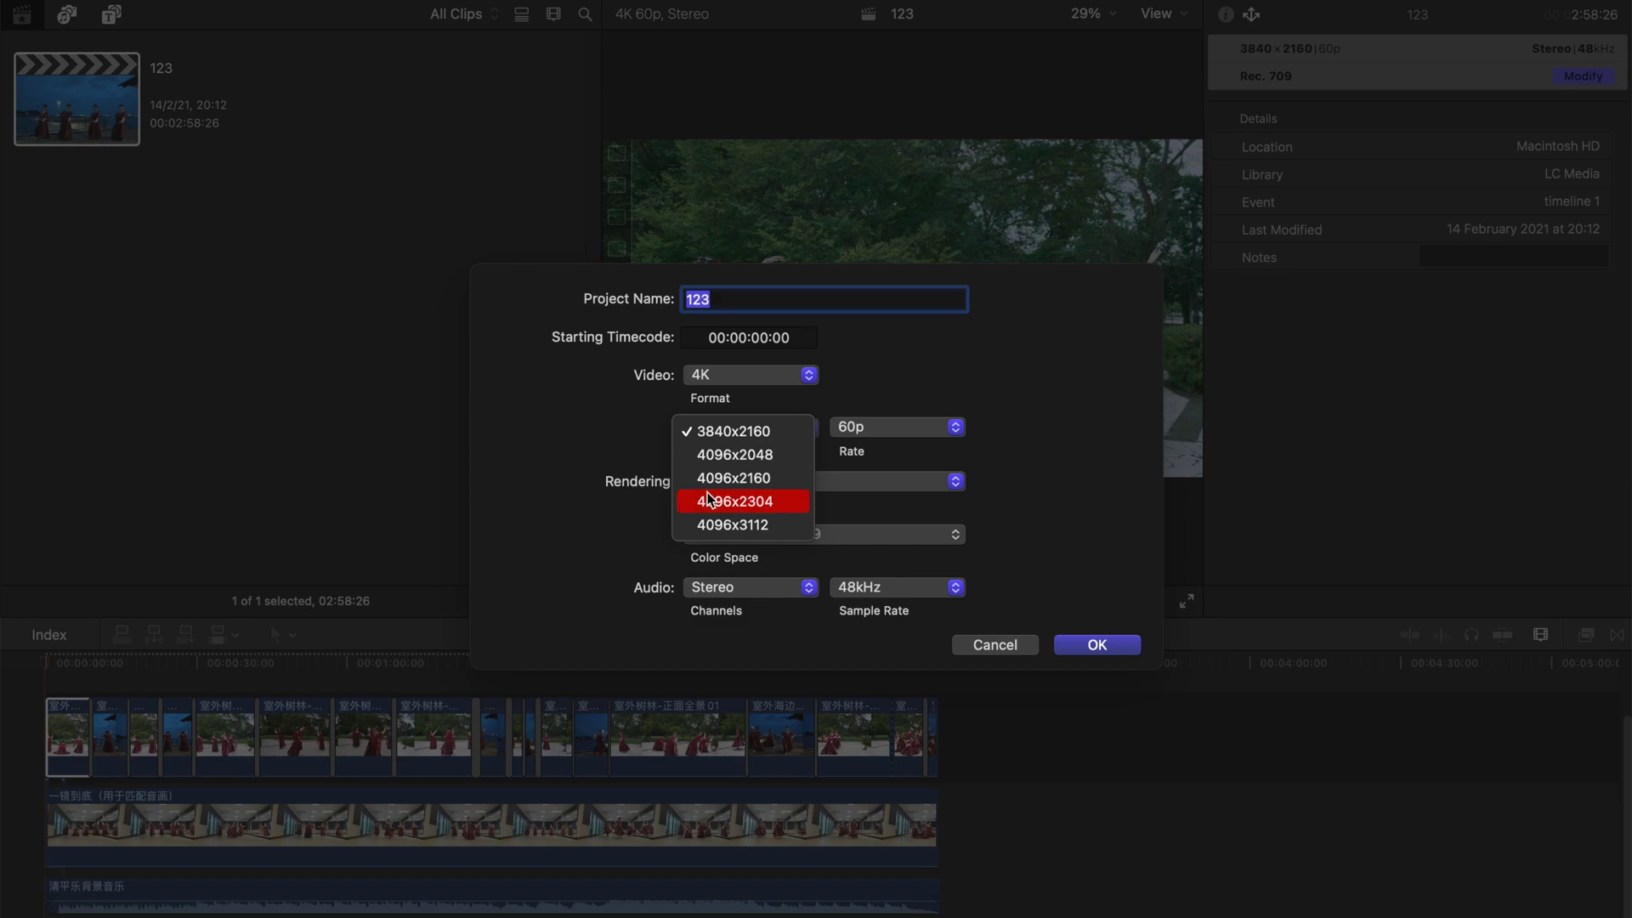
{"action": "left_click", "coordinate": [744, 431]}
{"action": "left_click", "coordinate": [889, 438]}
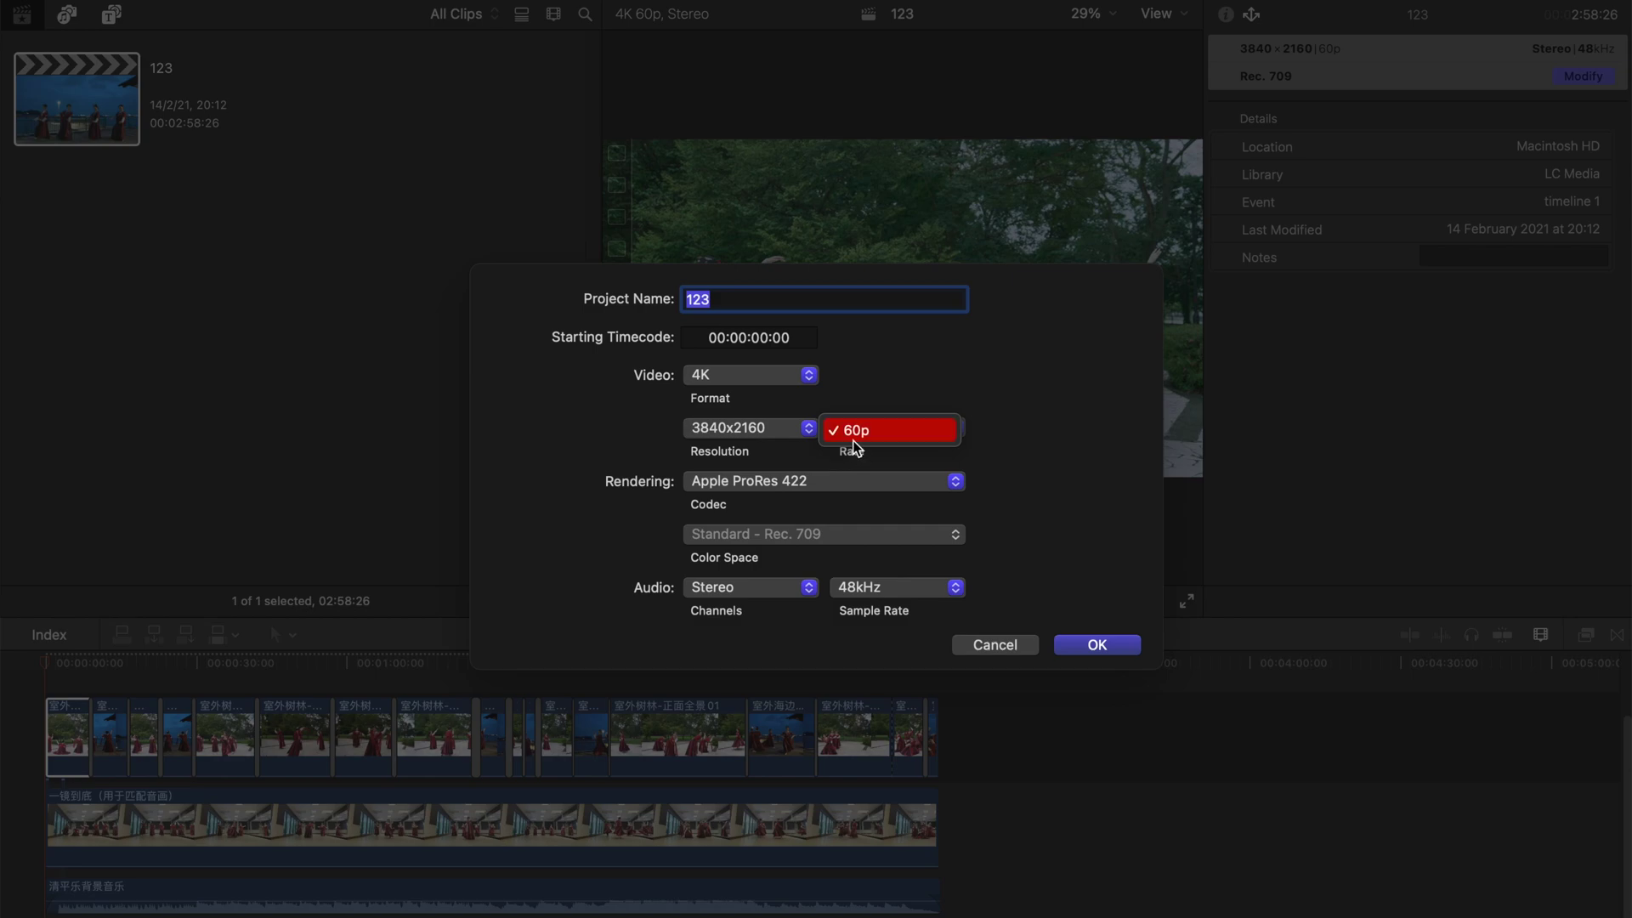
{"action": "left_click", "coordinate": [763, 378]}
{"action": "left_click", "coordinate": [763, 376]}
{"action": "left_click", "coordinate": [782, 309]}
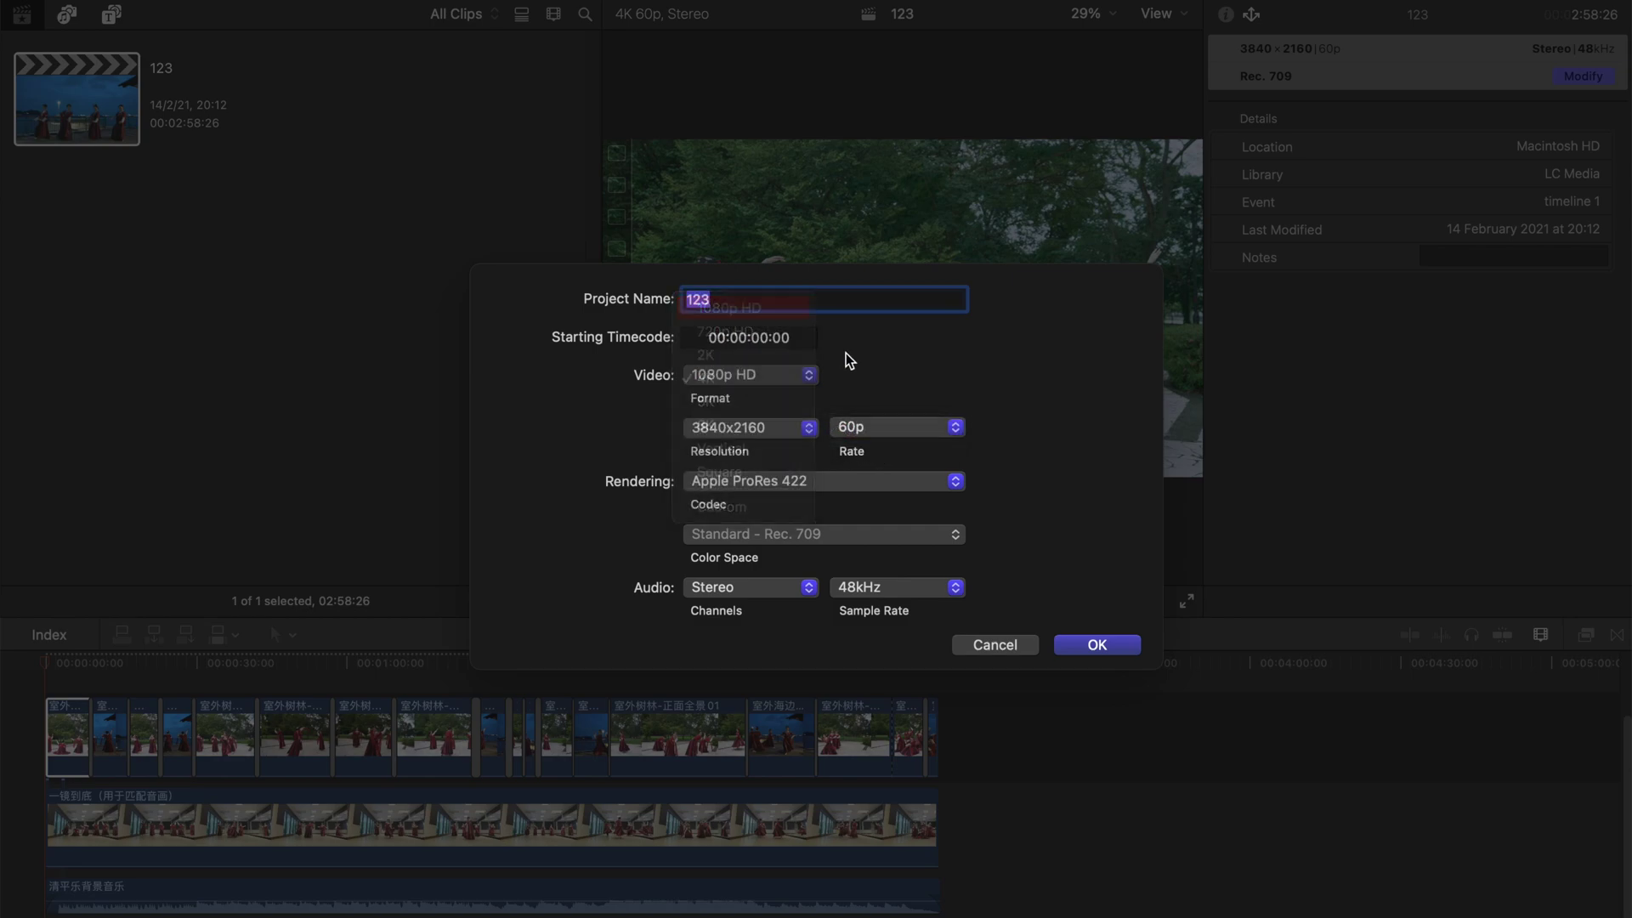
{"action": "left_click", "coordinate": [722, 378]}
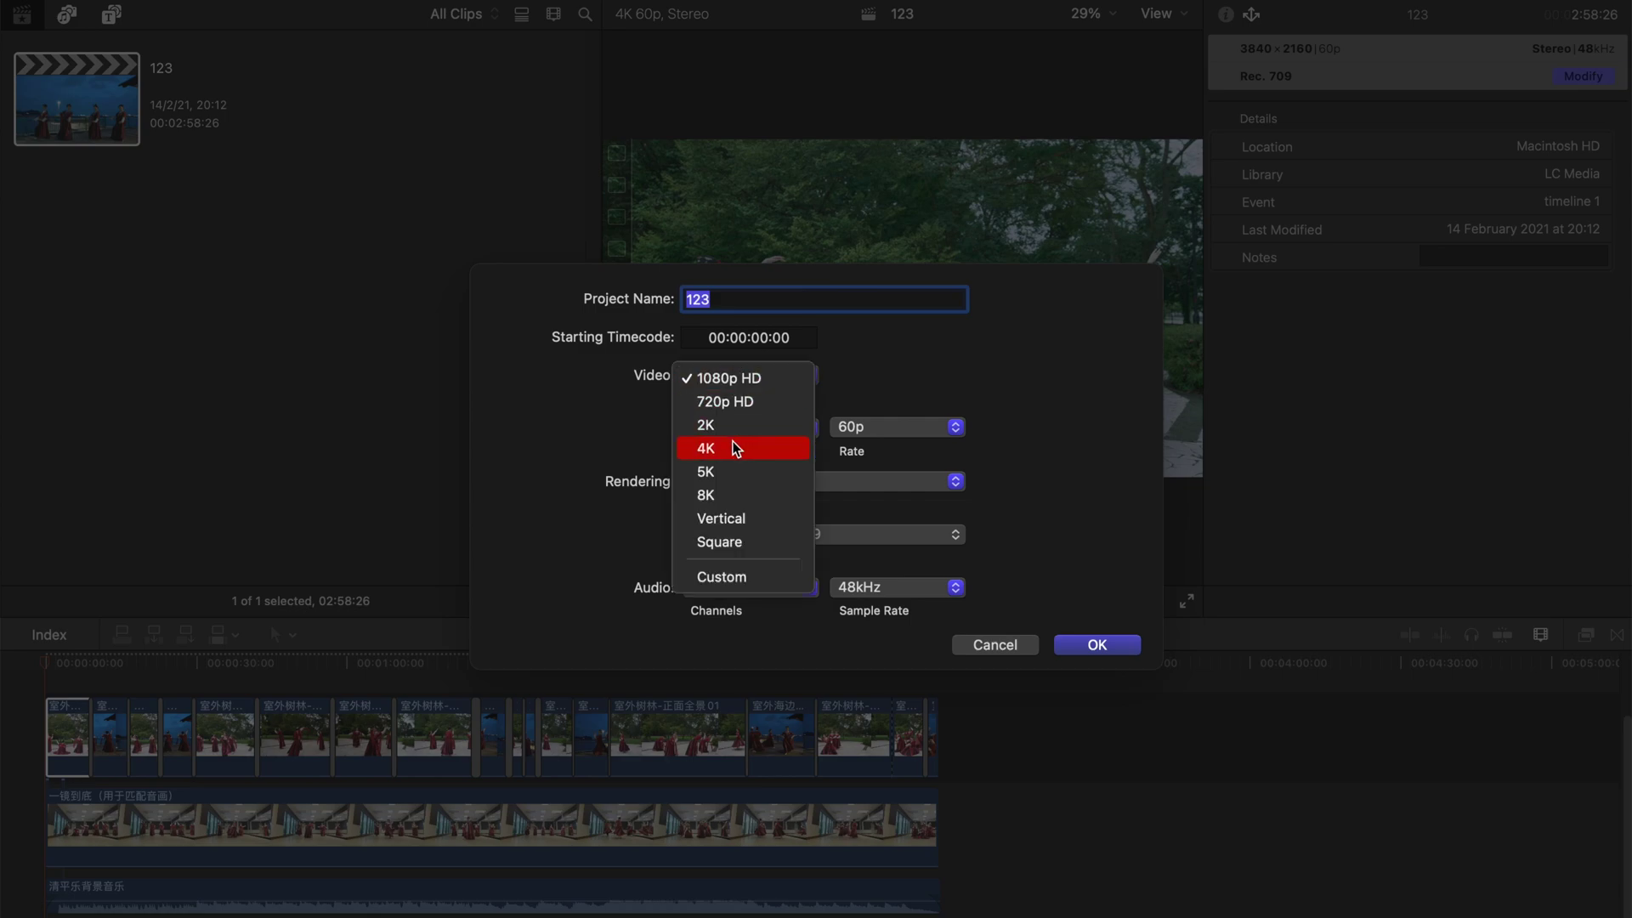
Choose a custom format, keeping the frame rate at 60p and the color space at Rec. 709.
{"action": "left_click", "coordinate": [747, 578]}
{"action": "left_click", "coordinate": [850, 405]}
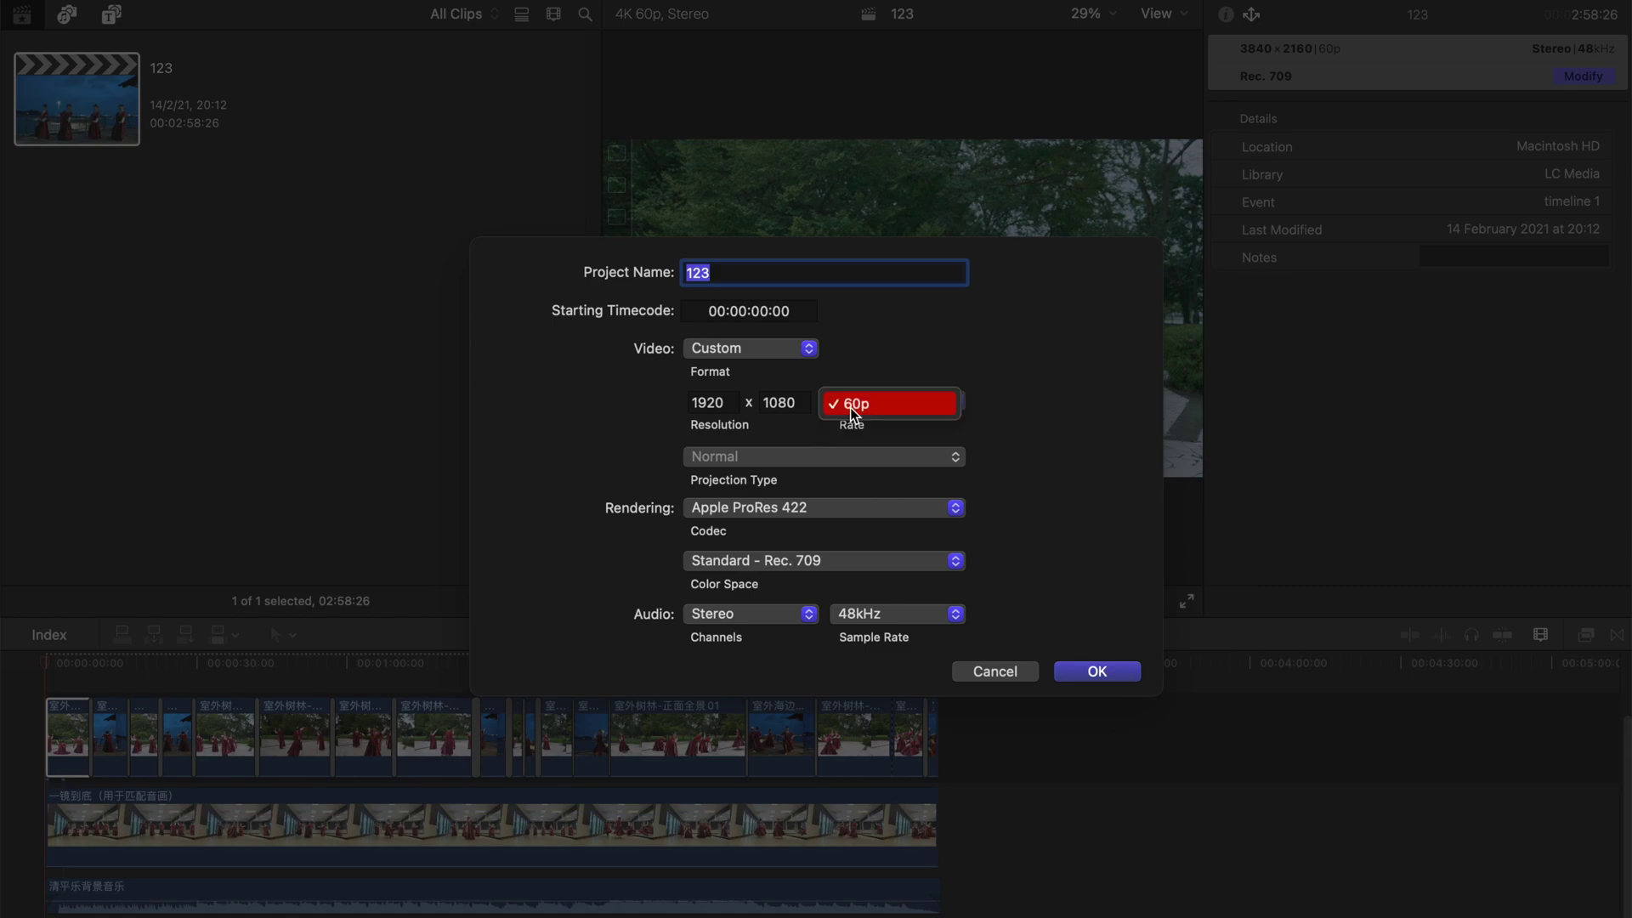
{"action": "left_click", "coordinate": [692, 389]}
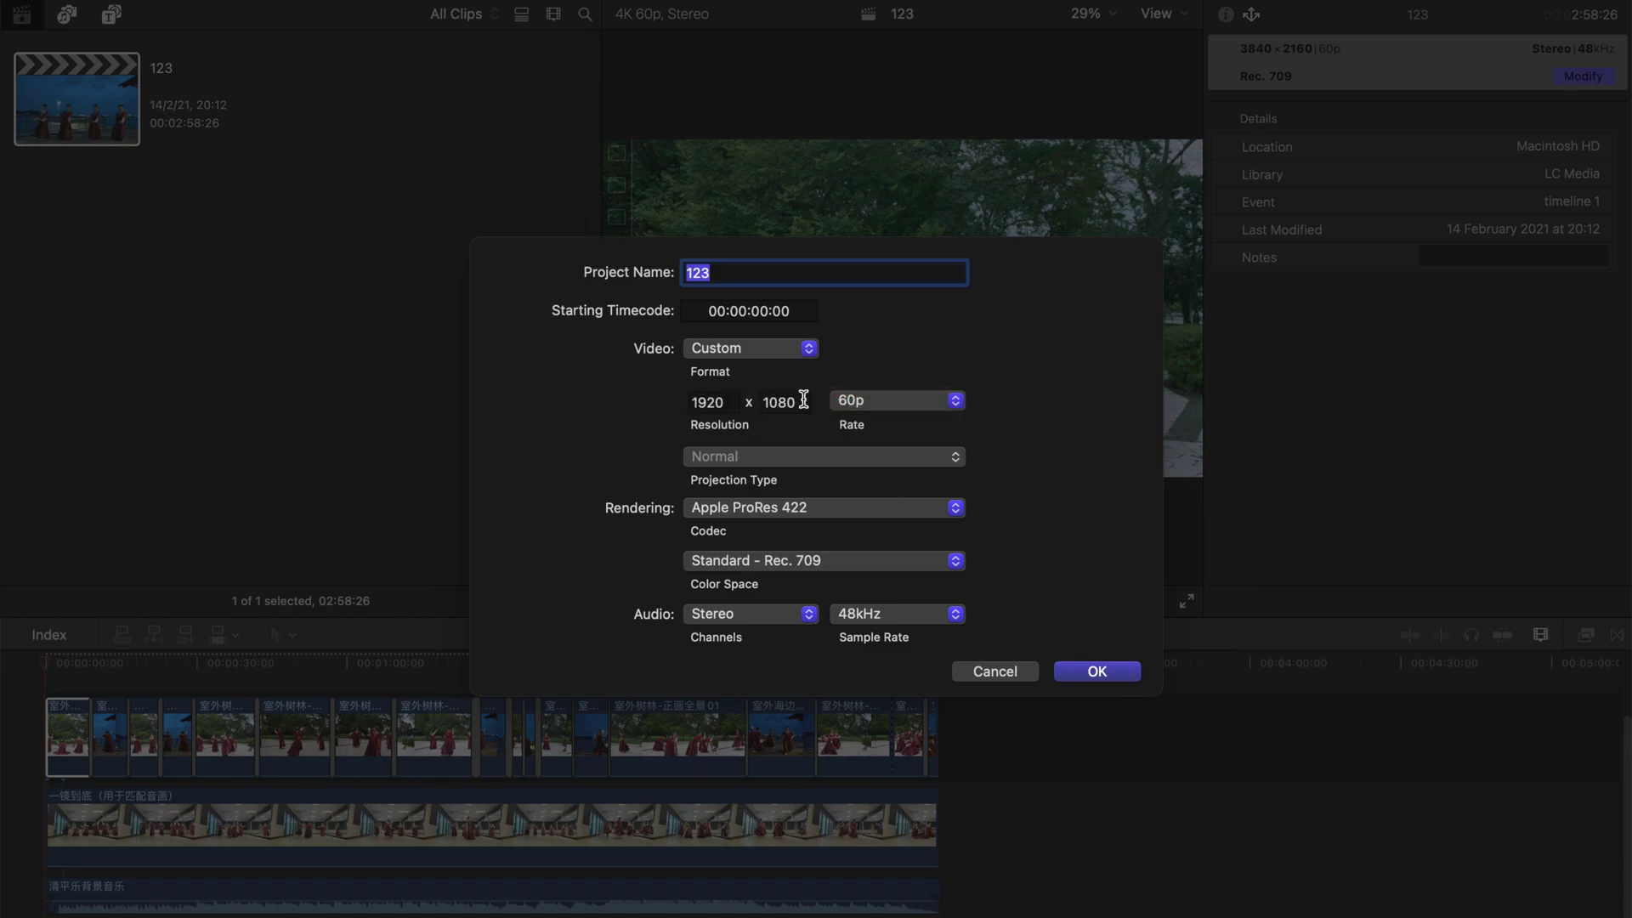
{"action": "left_click", "coordinate": [850, 401]}
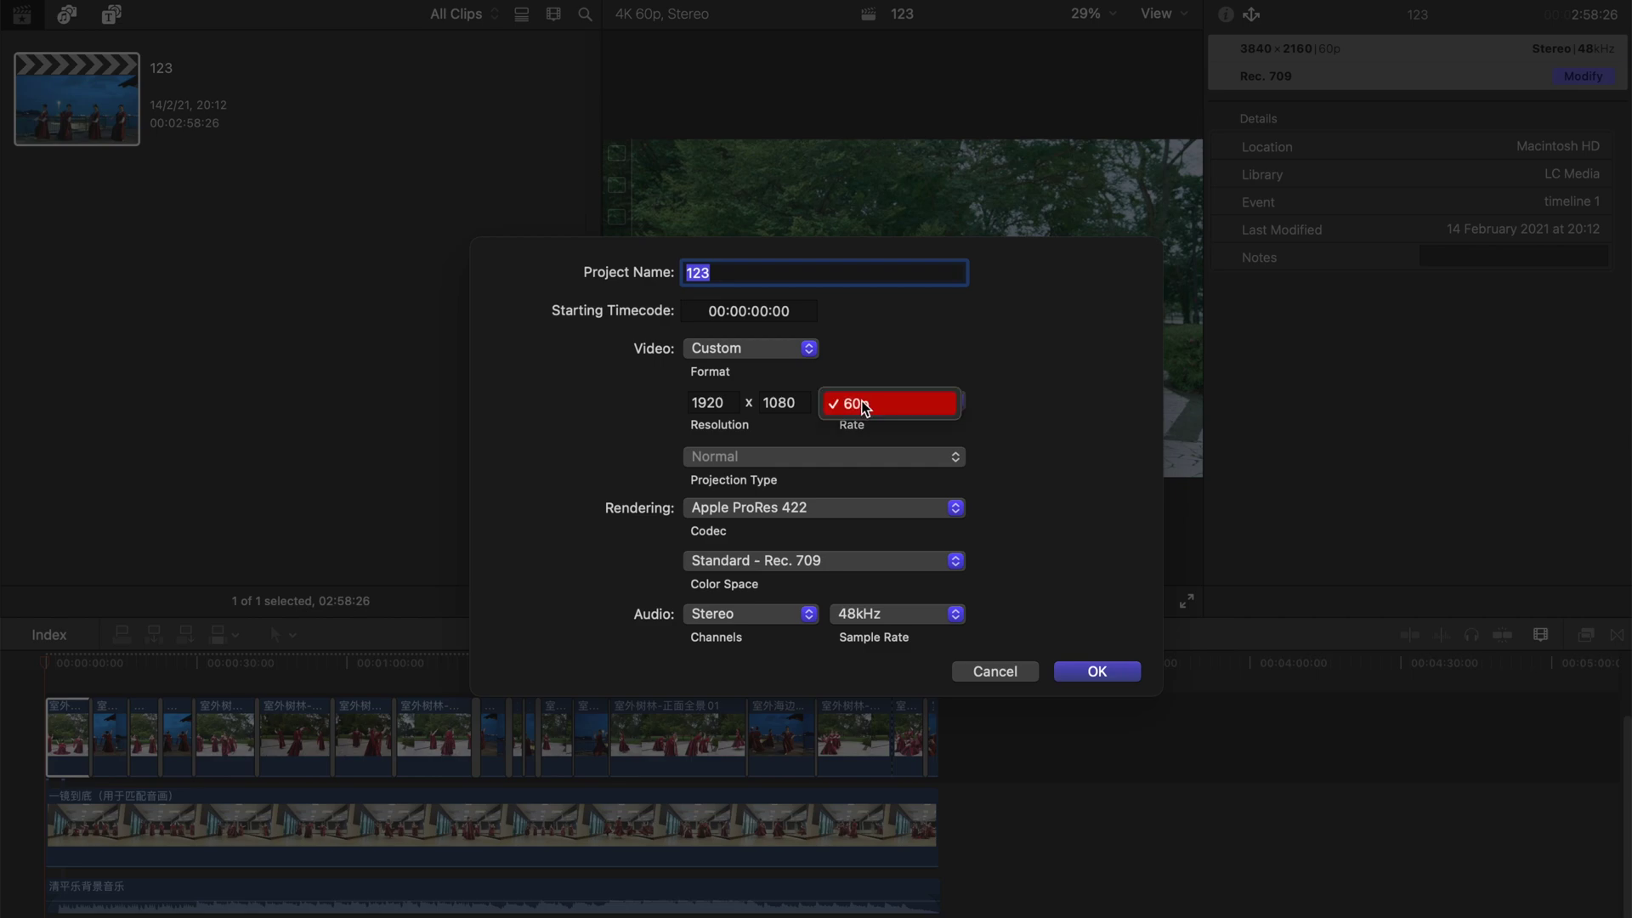
{"action": "left_click", "coordinate": [998, 397]}
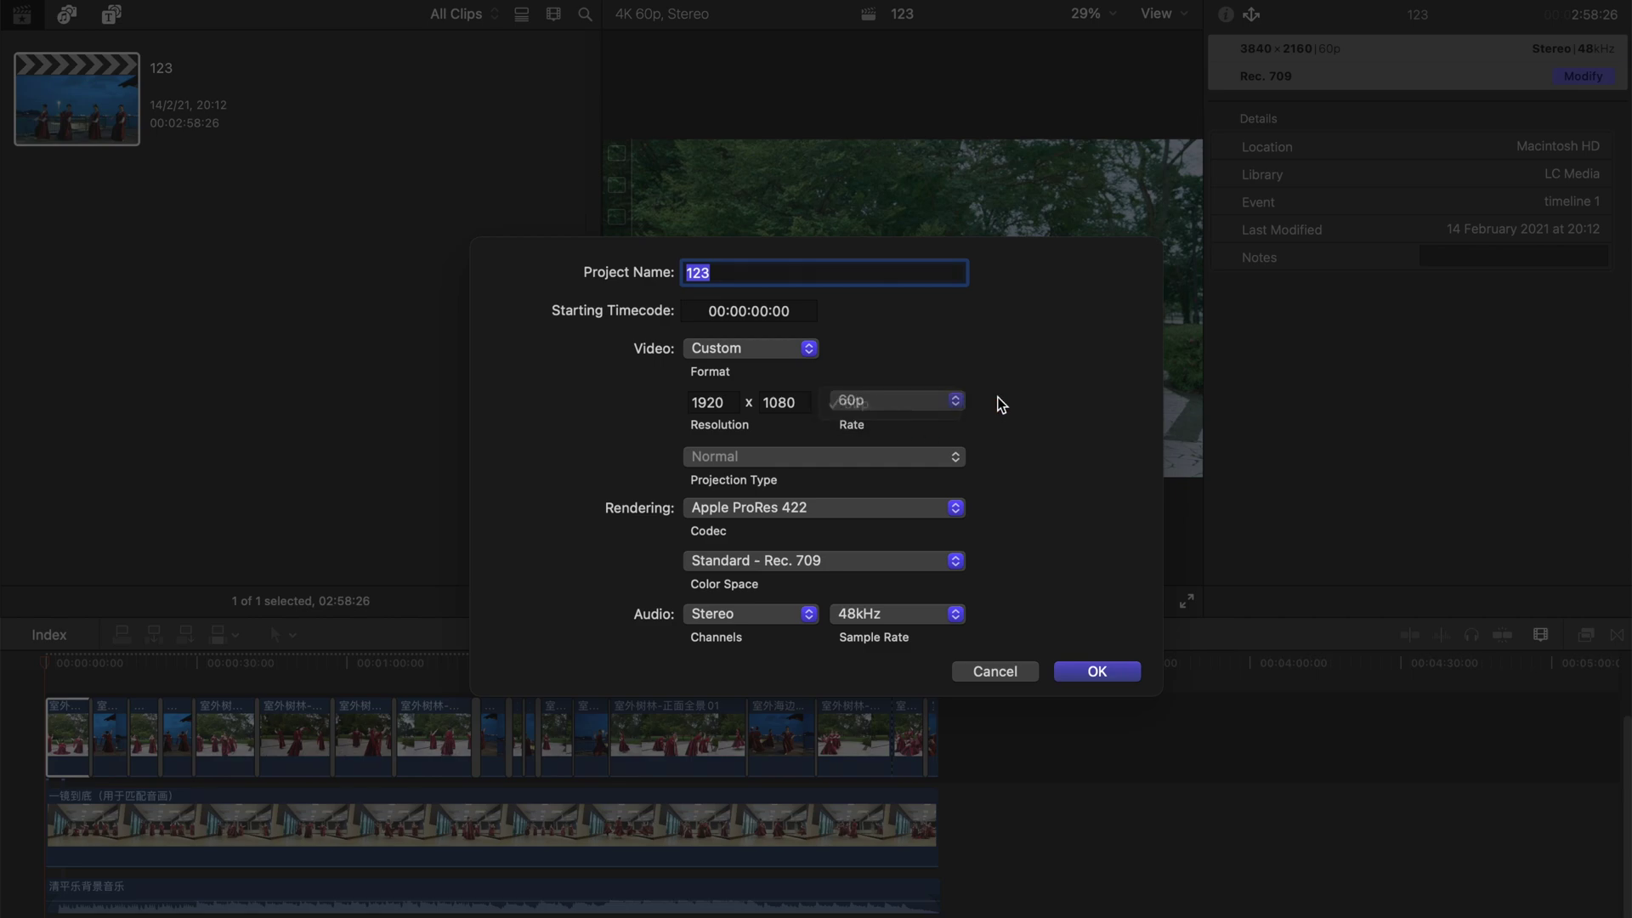
{"action": "left_click", "coordinate": [874, 555]}
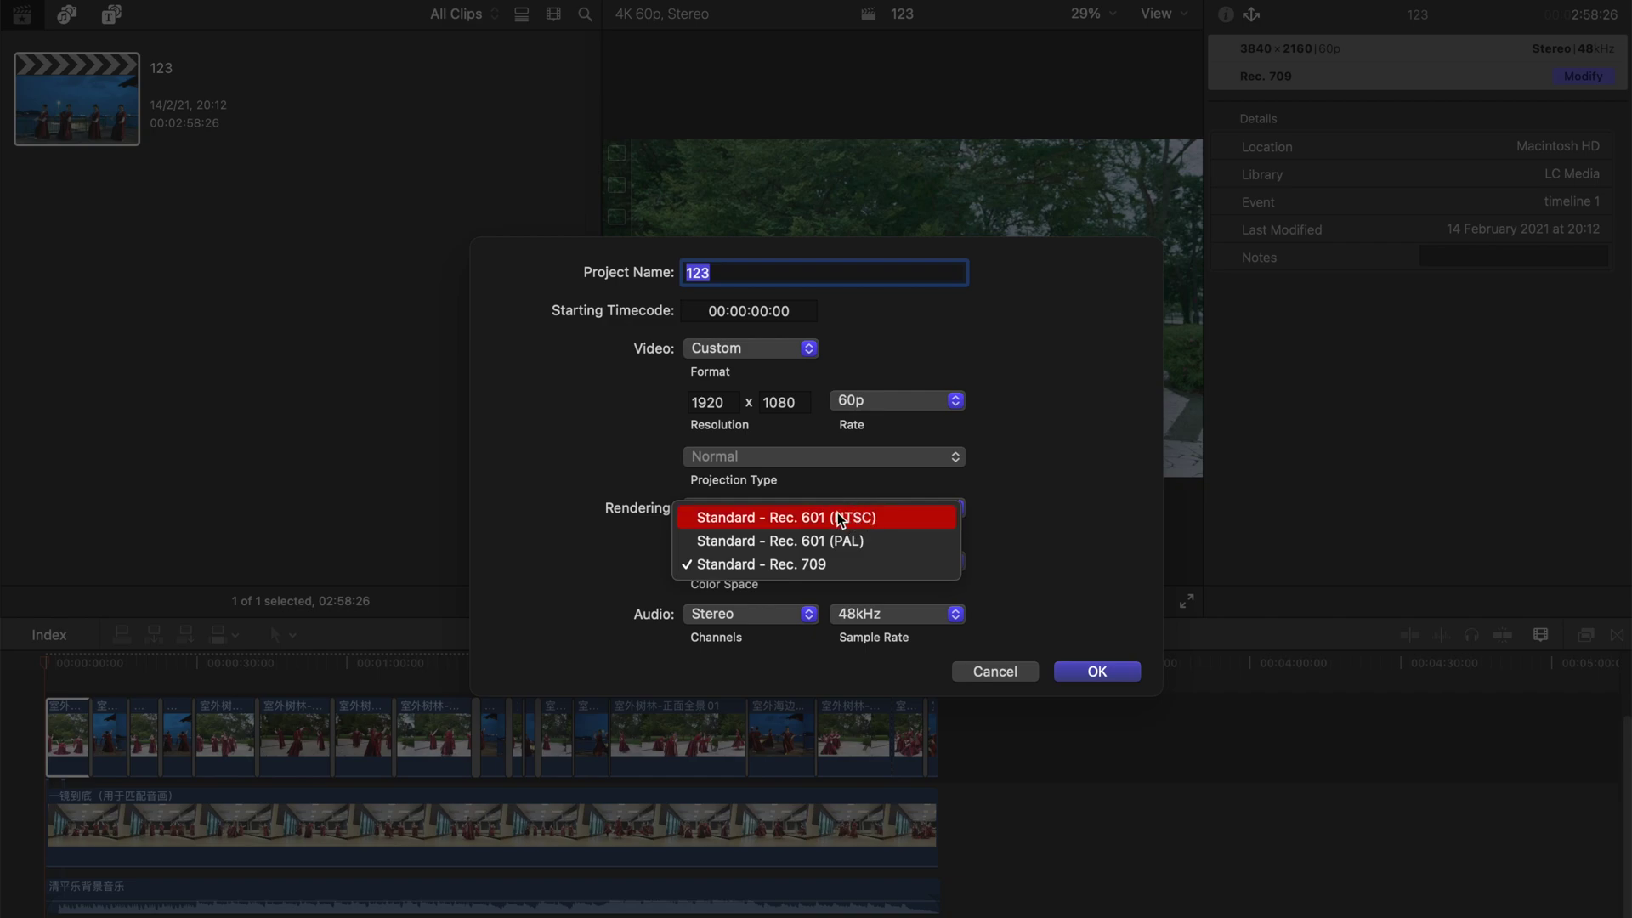
{"action": "left_click", "coordinate": [1044, 537]}
Set project 123 to Square format at 1080x1080 and apply the settings.
{"action": "left_click", "coordinate": [775, 347]}
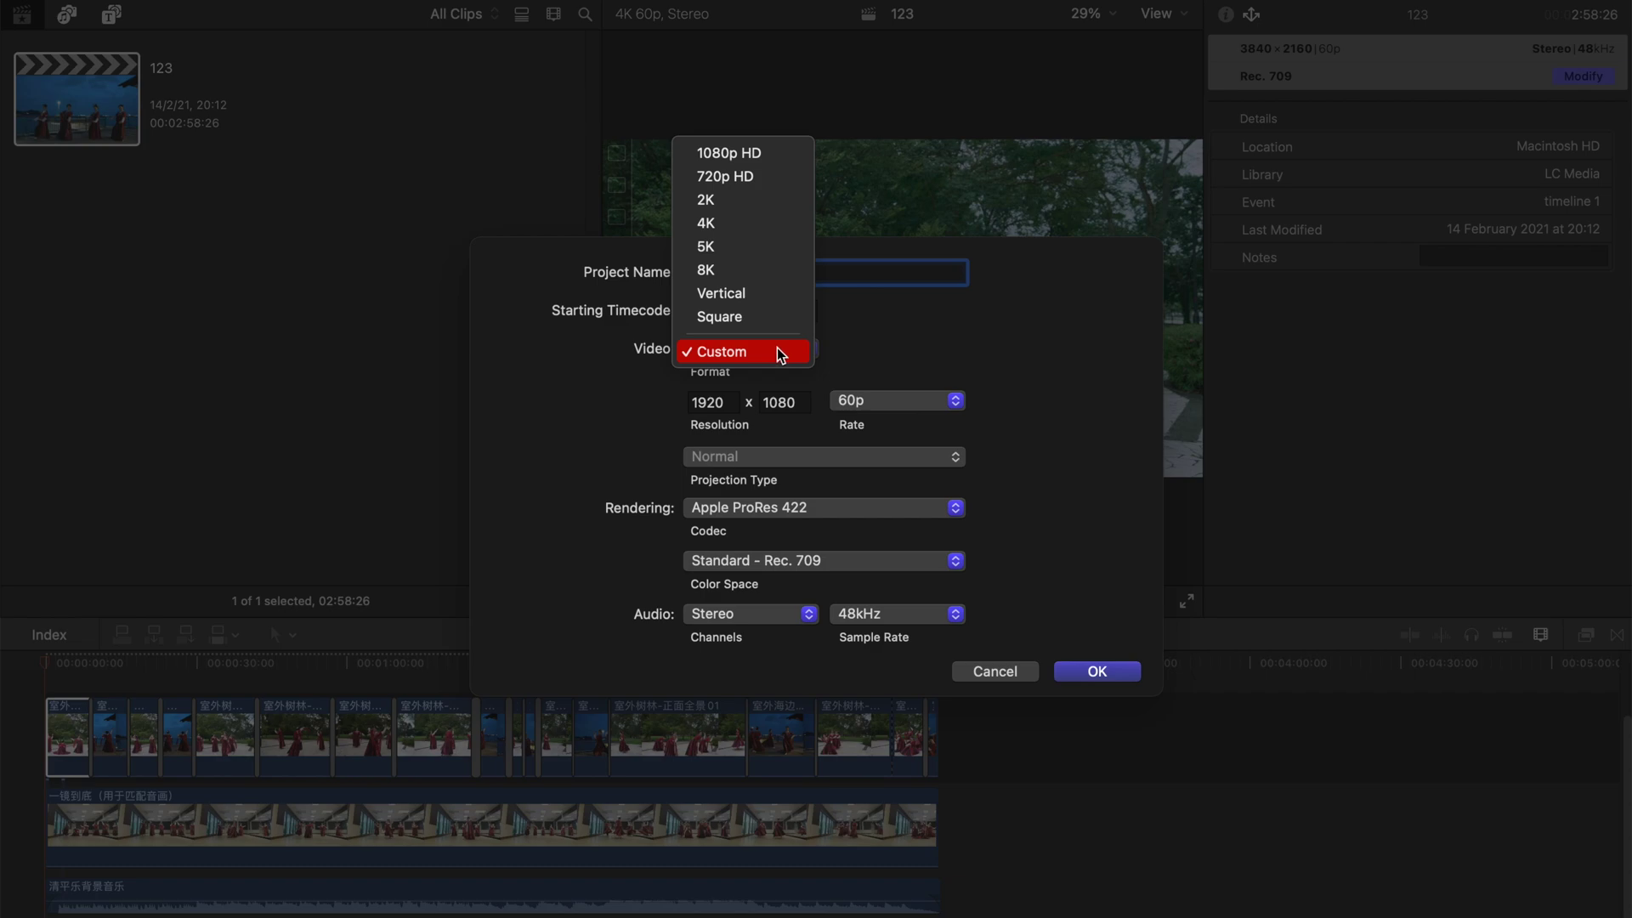
{"action": "left_click", "coordinate": [726, 318]}
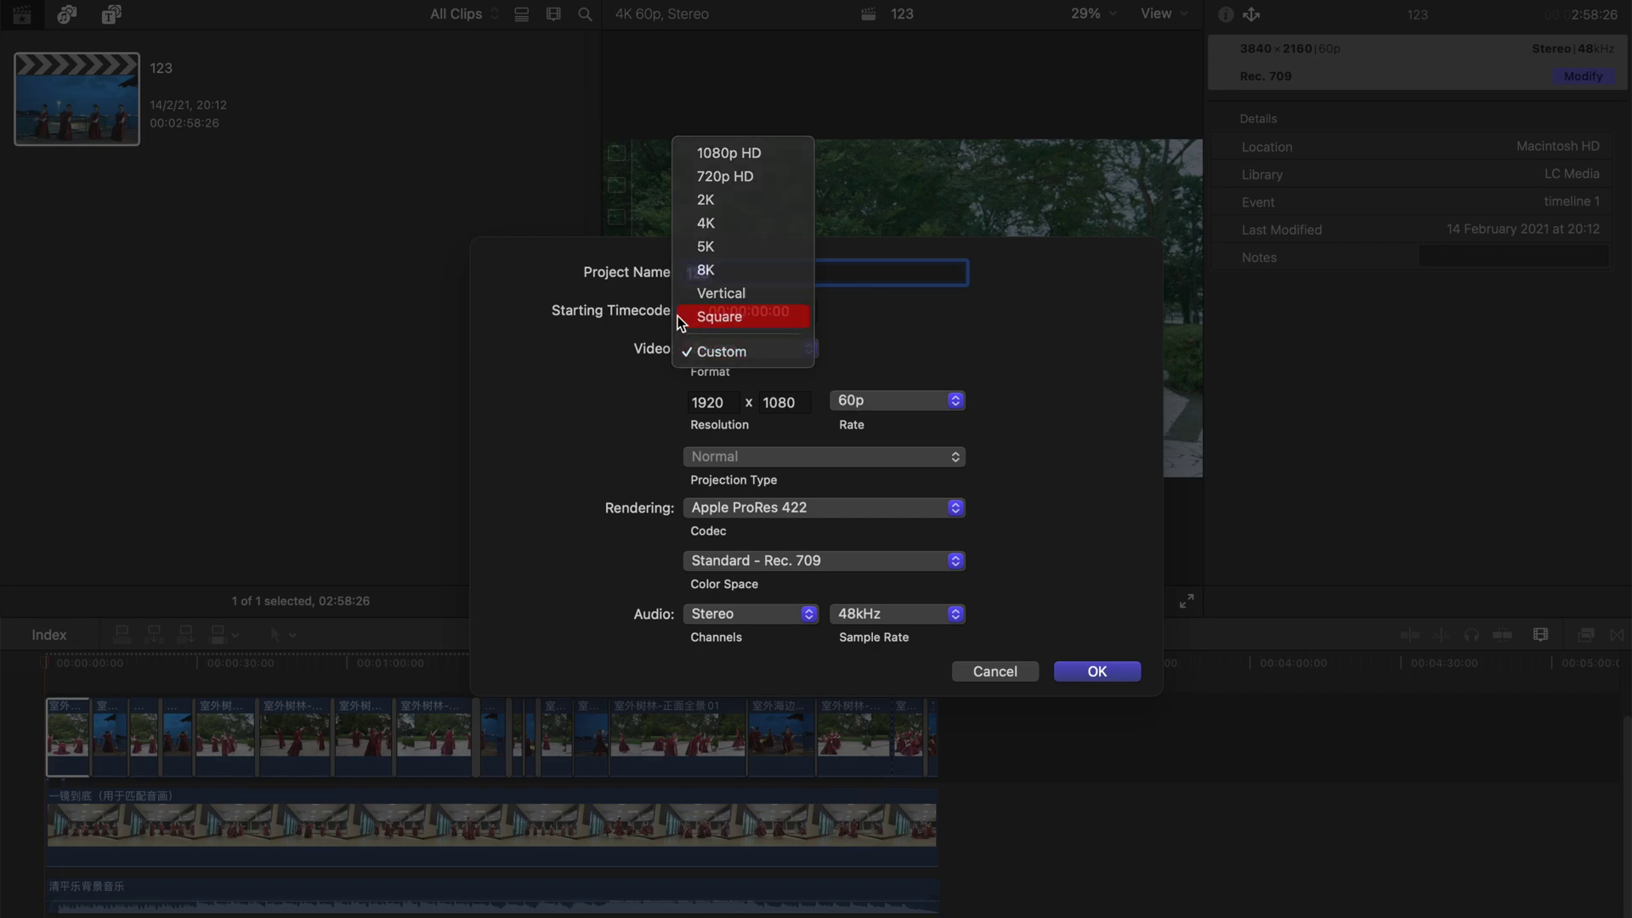
{"action": "left_click", "coordinate": [788, 426]}
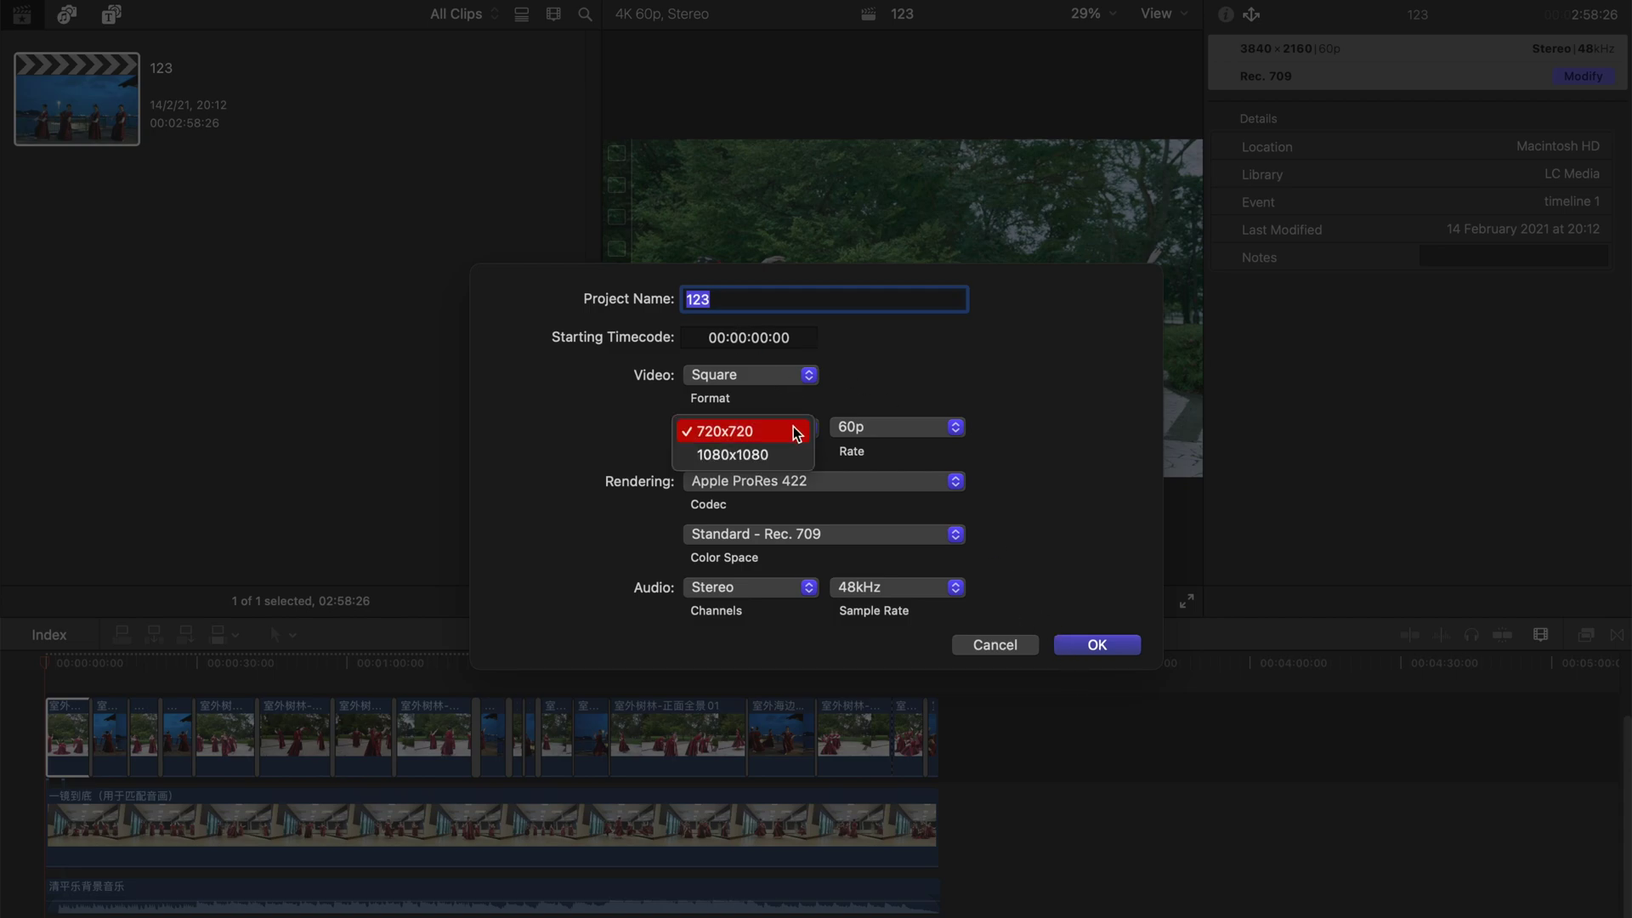
{"action": "left_click", "coordinate": [776, 452]}
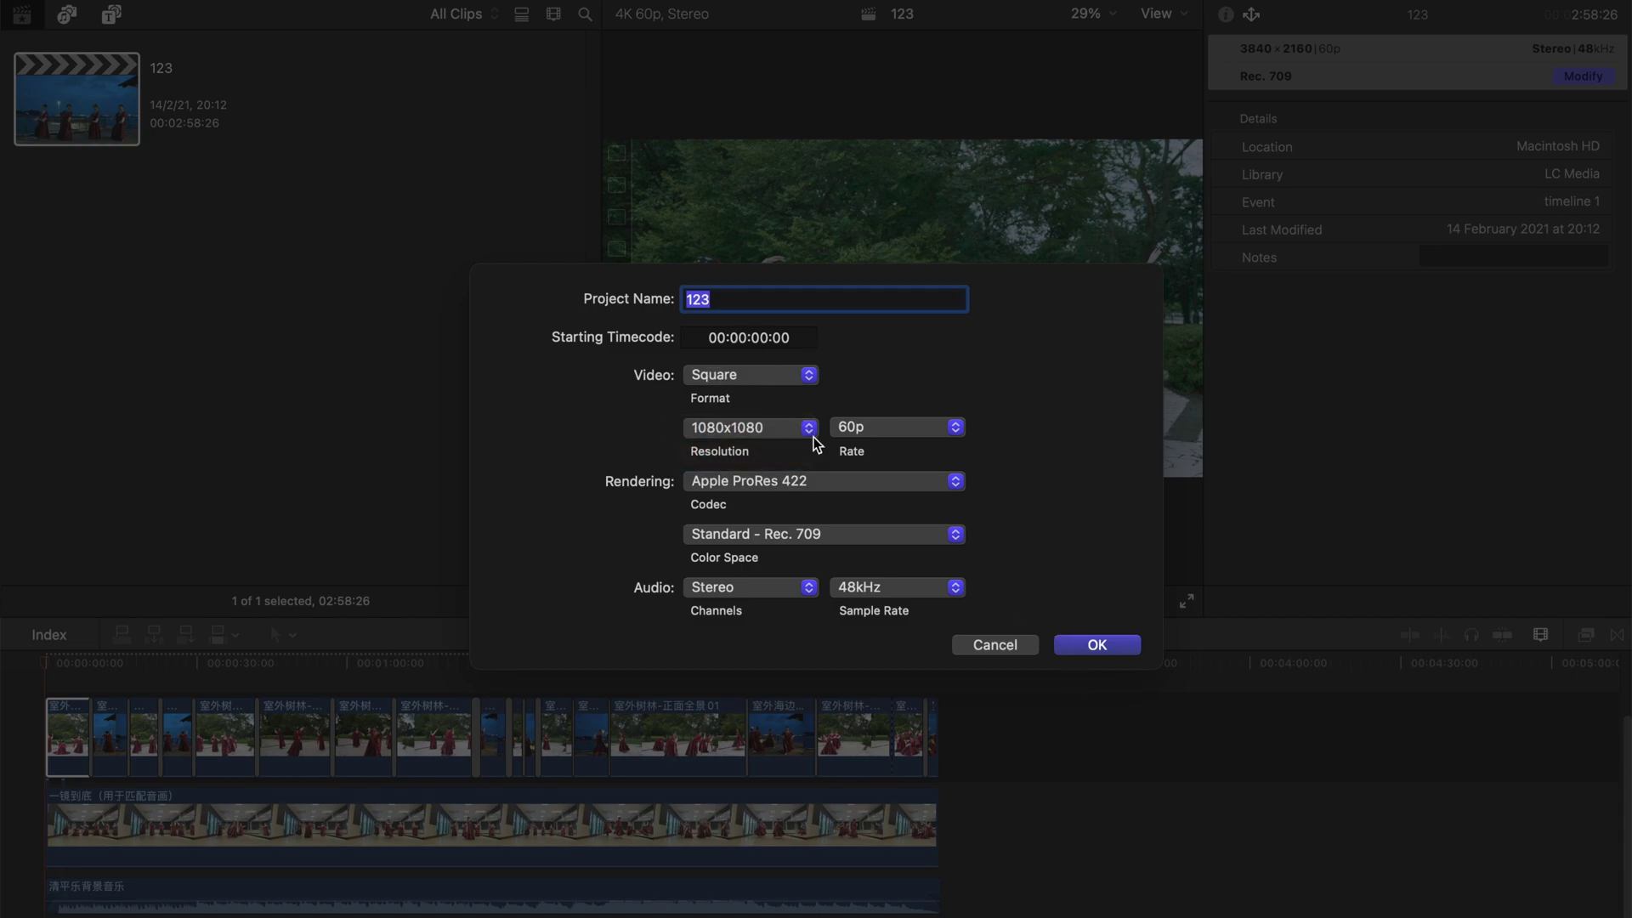
{"action": "left_click", "coordinate": [1086, 646]}
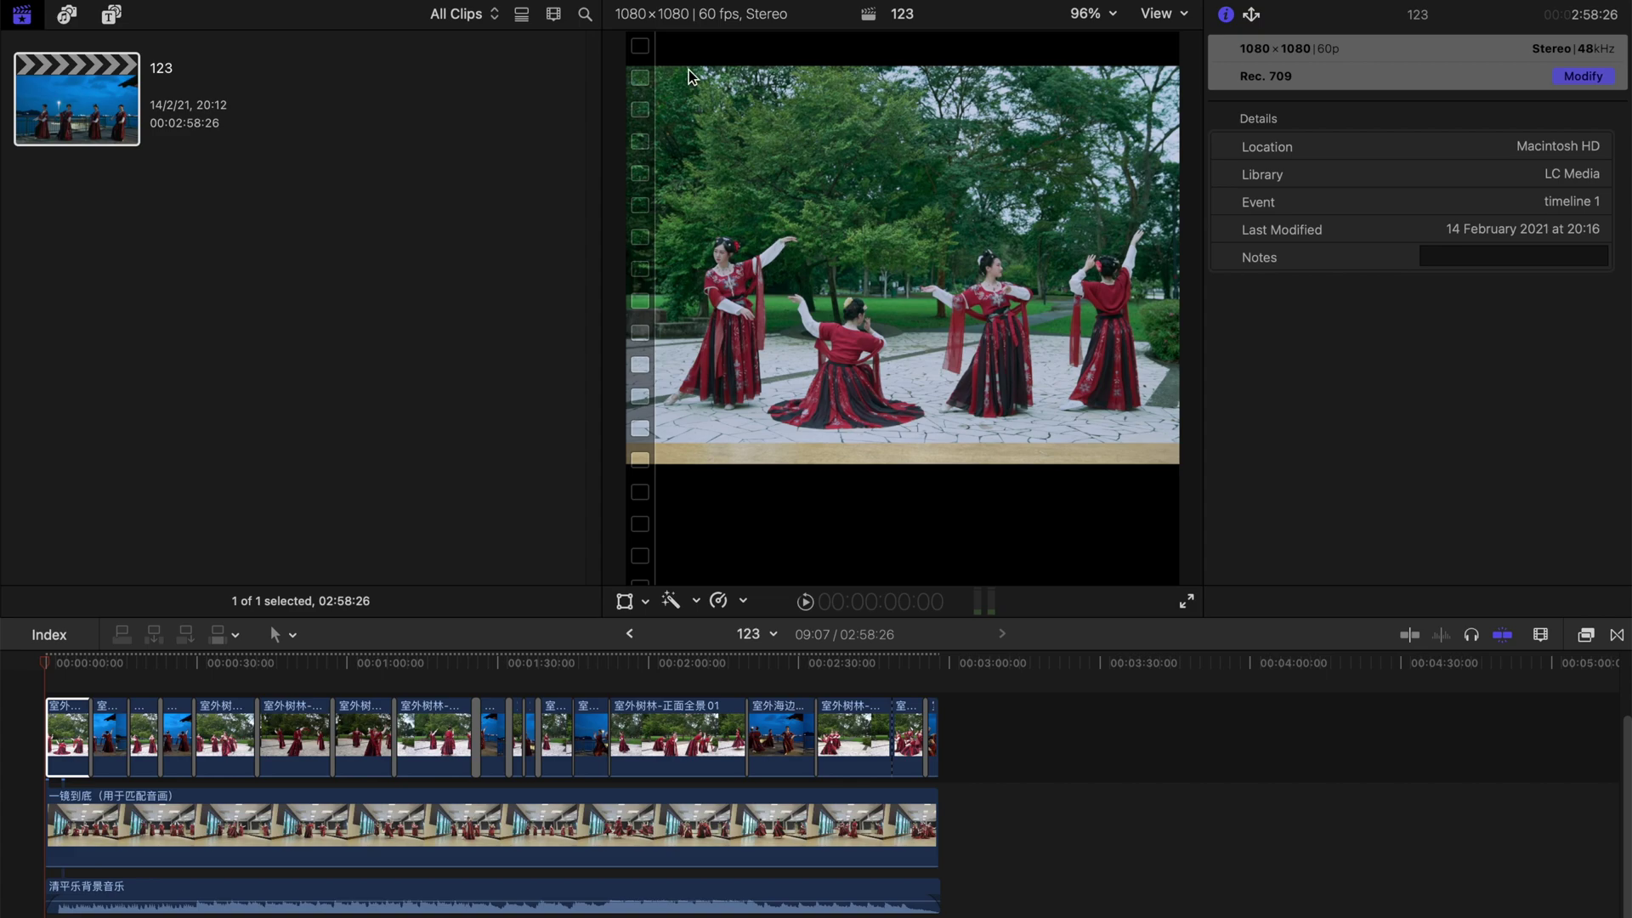
Select all 34 clips in project 123 and confirm a Crop-mode crop on them.
{"action": "left_click", "coordinate": [986, 731]}
{"action": "key", "text": "super+a"}
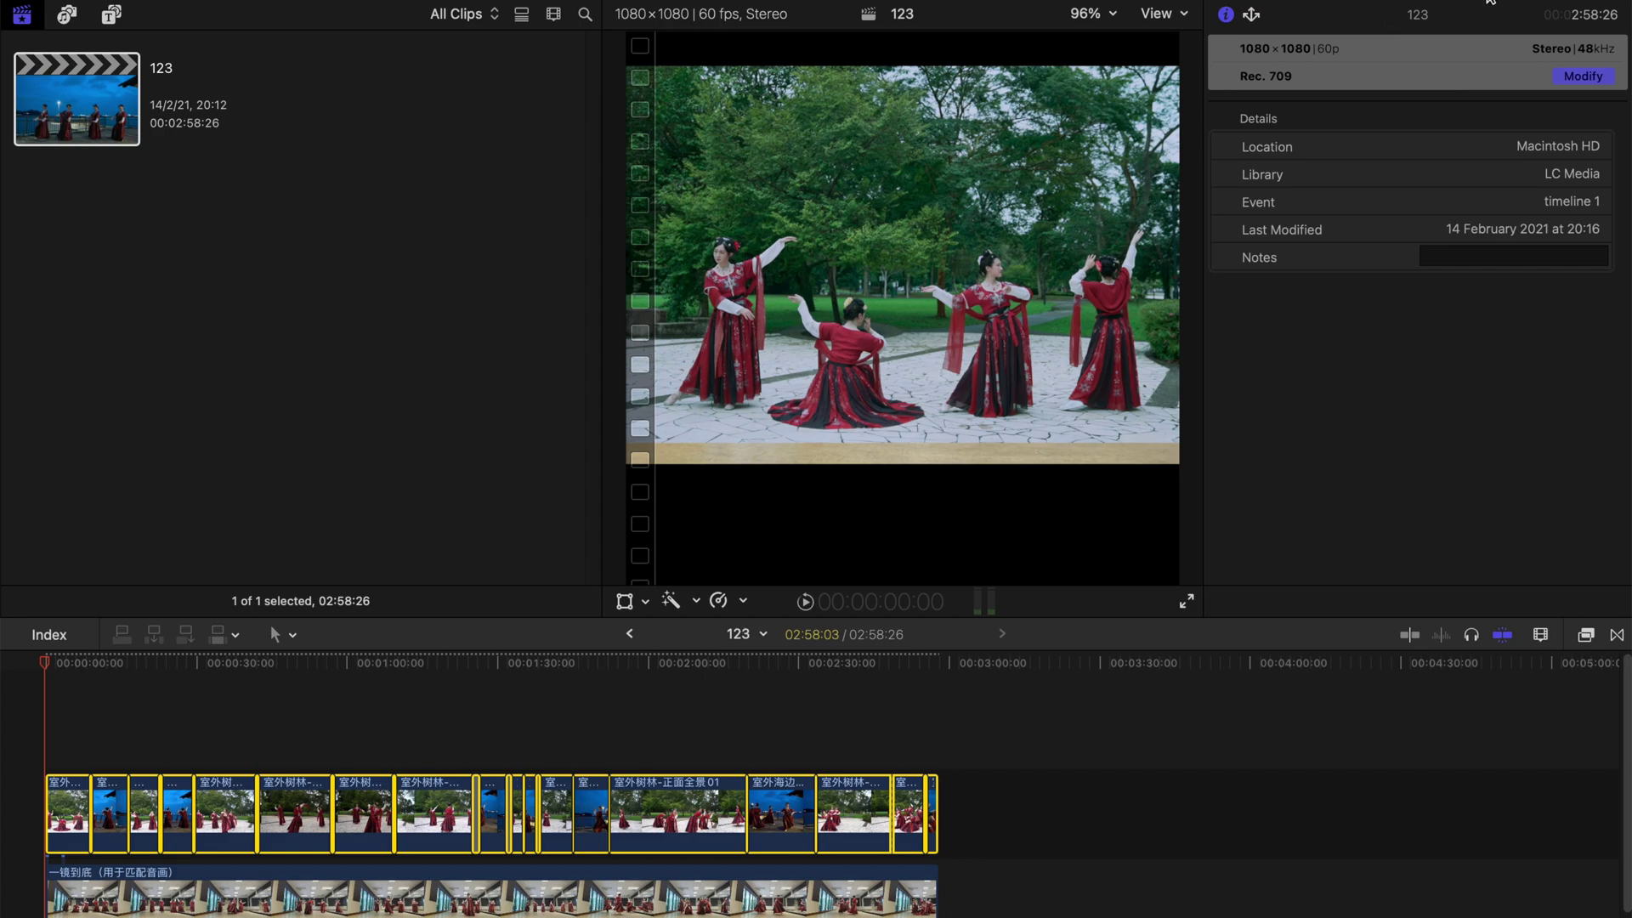
{"action": "key", "text": "ctrl+super+1"}
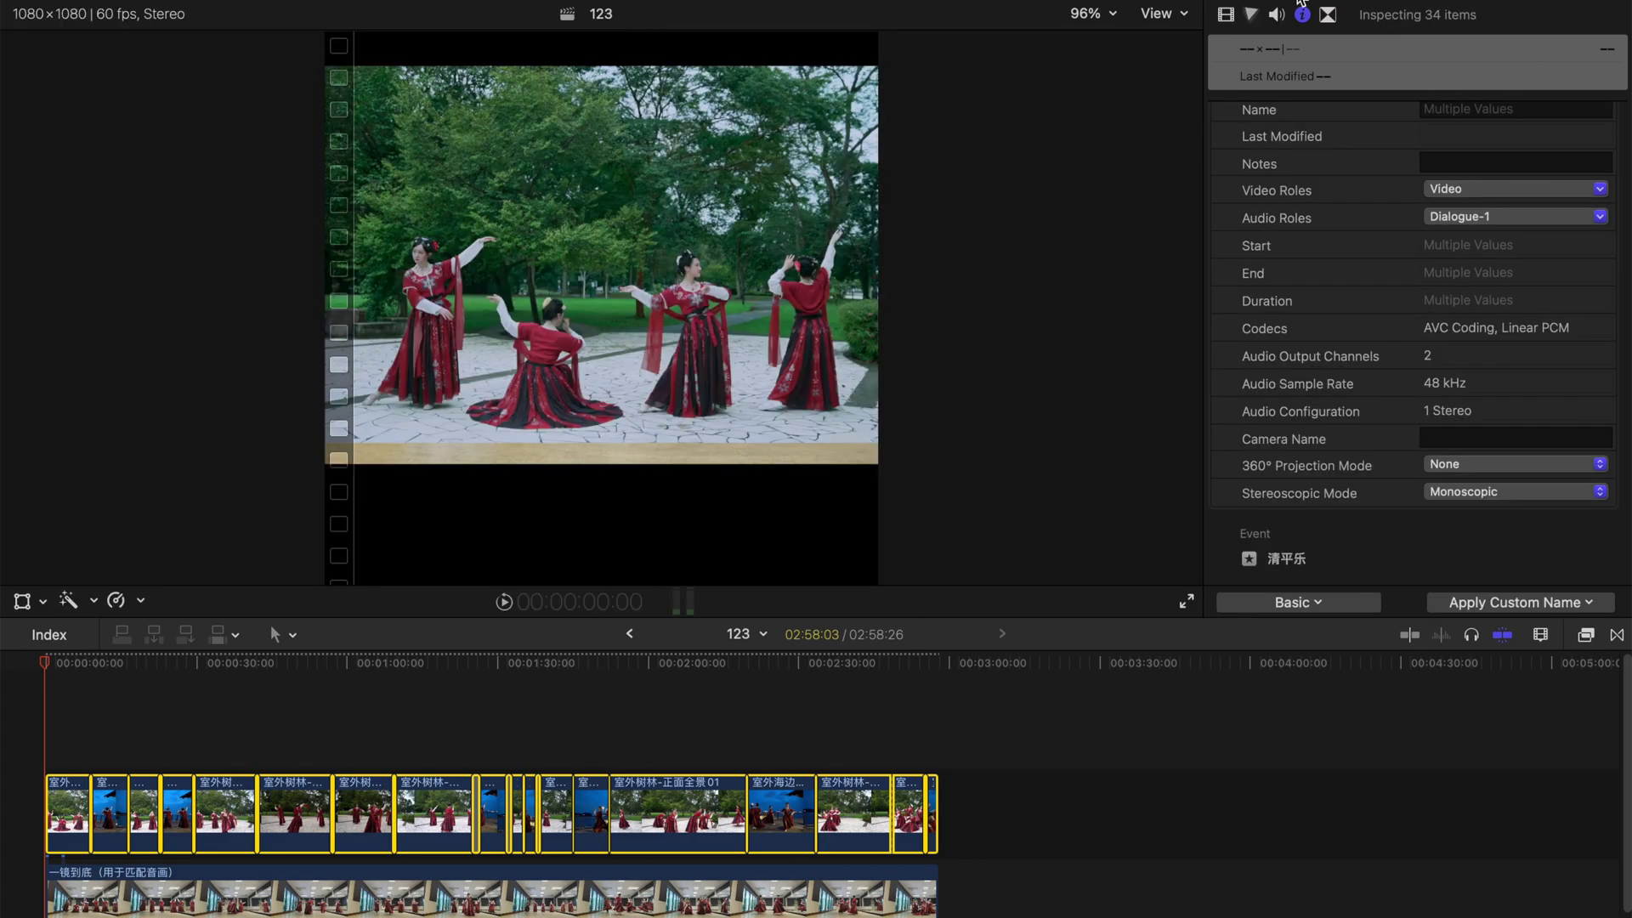
{"action": "left_click", "coordinate": [1226, 14]}
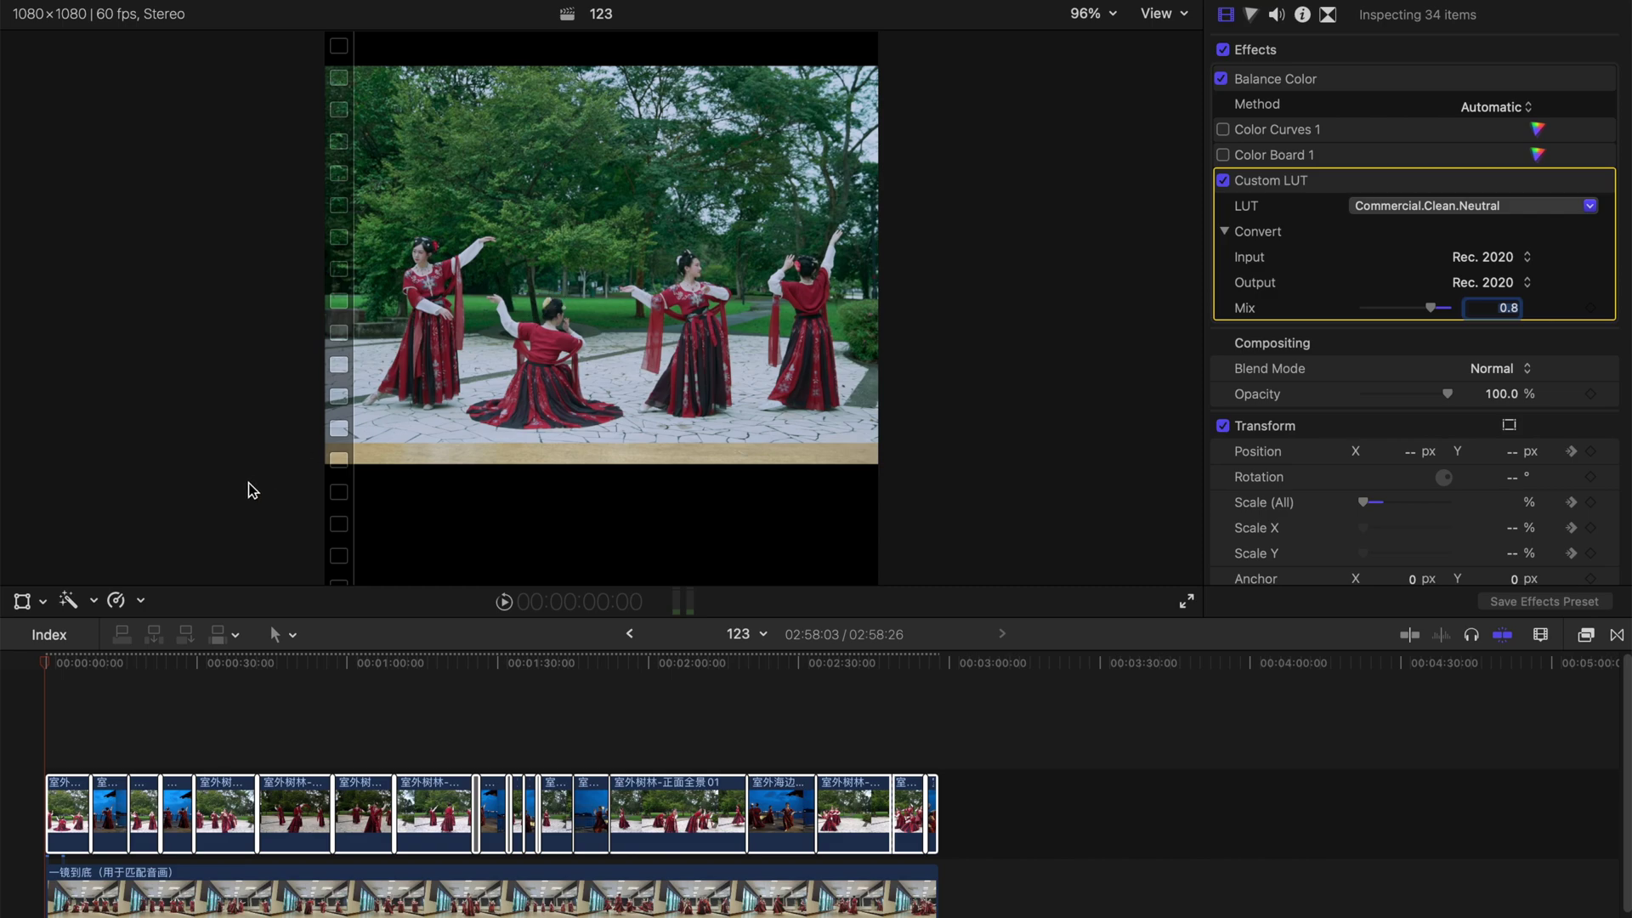
{"action": "left_click", "coordinate": [43, 600]}
{"action": "left_click", "coordinate": [60, 653]}
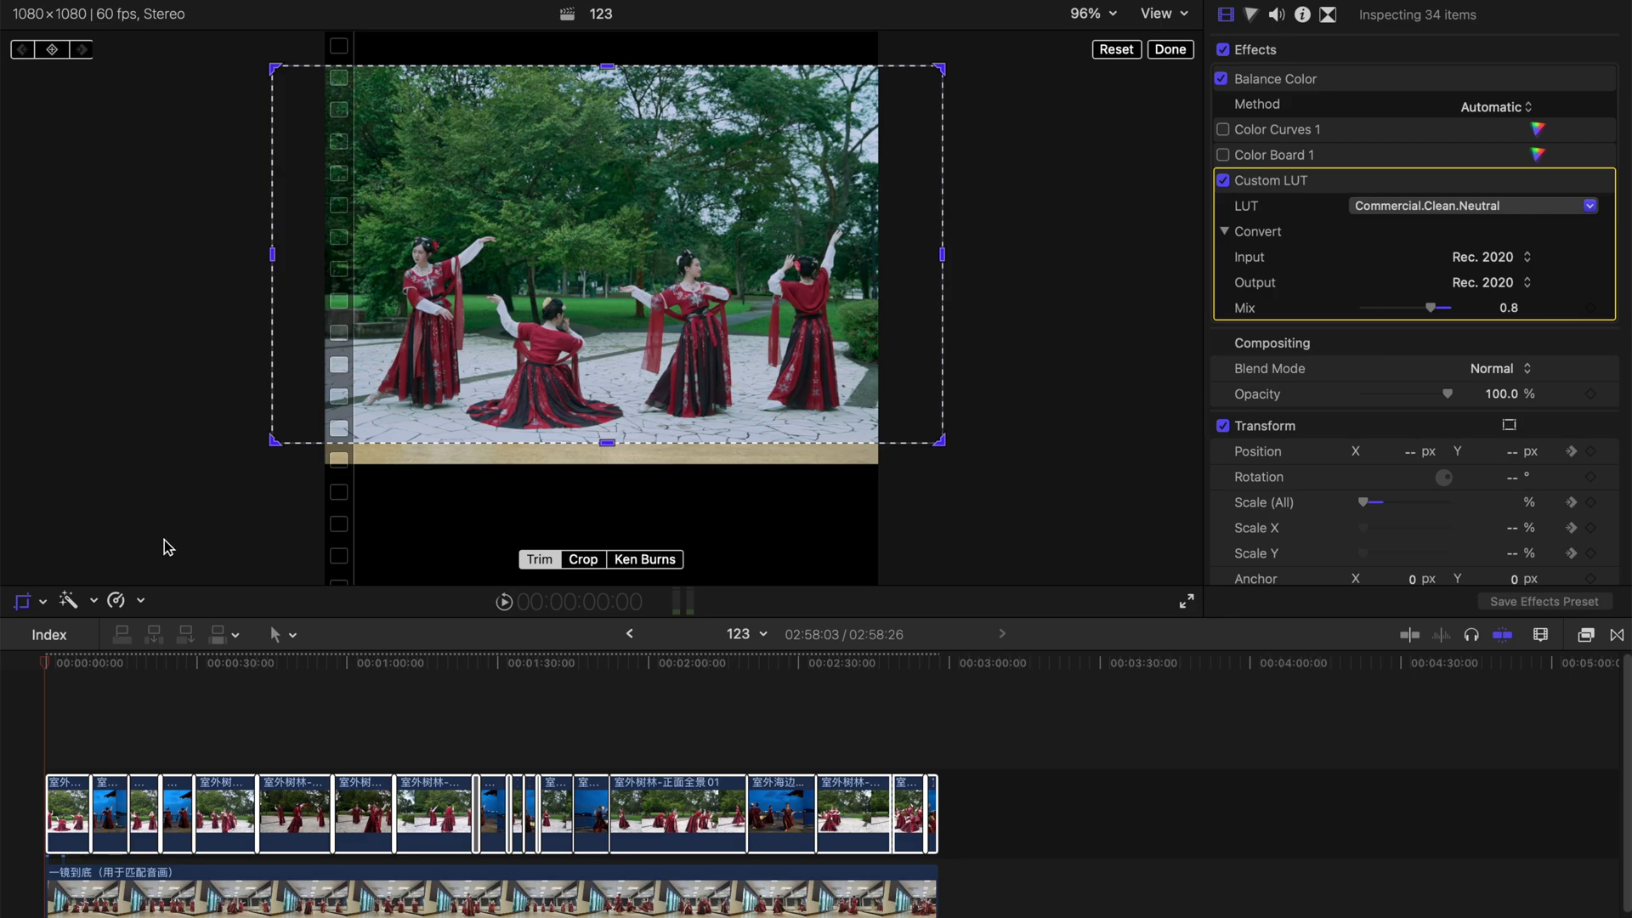
{"action": "left_click", "coordinate": [581, 562]}
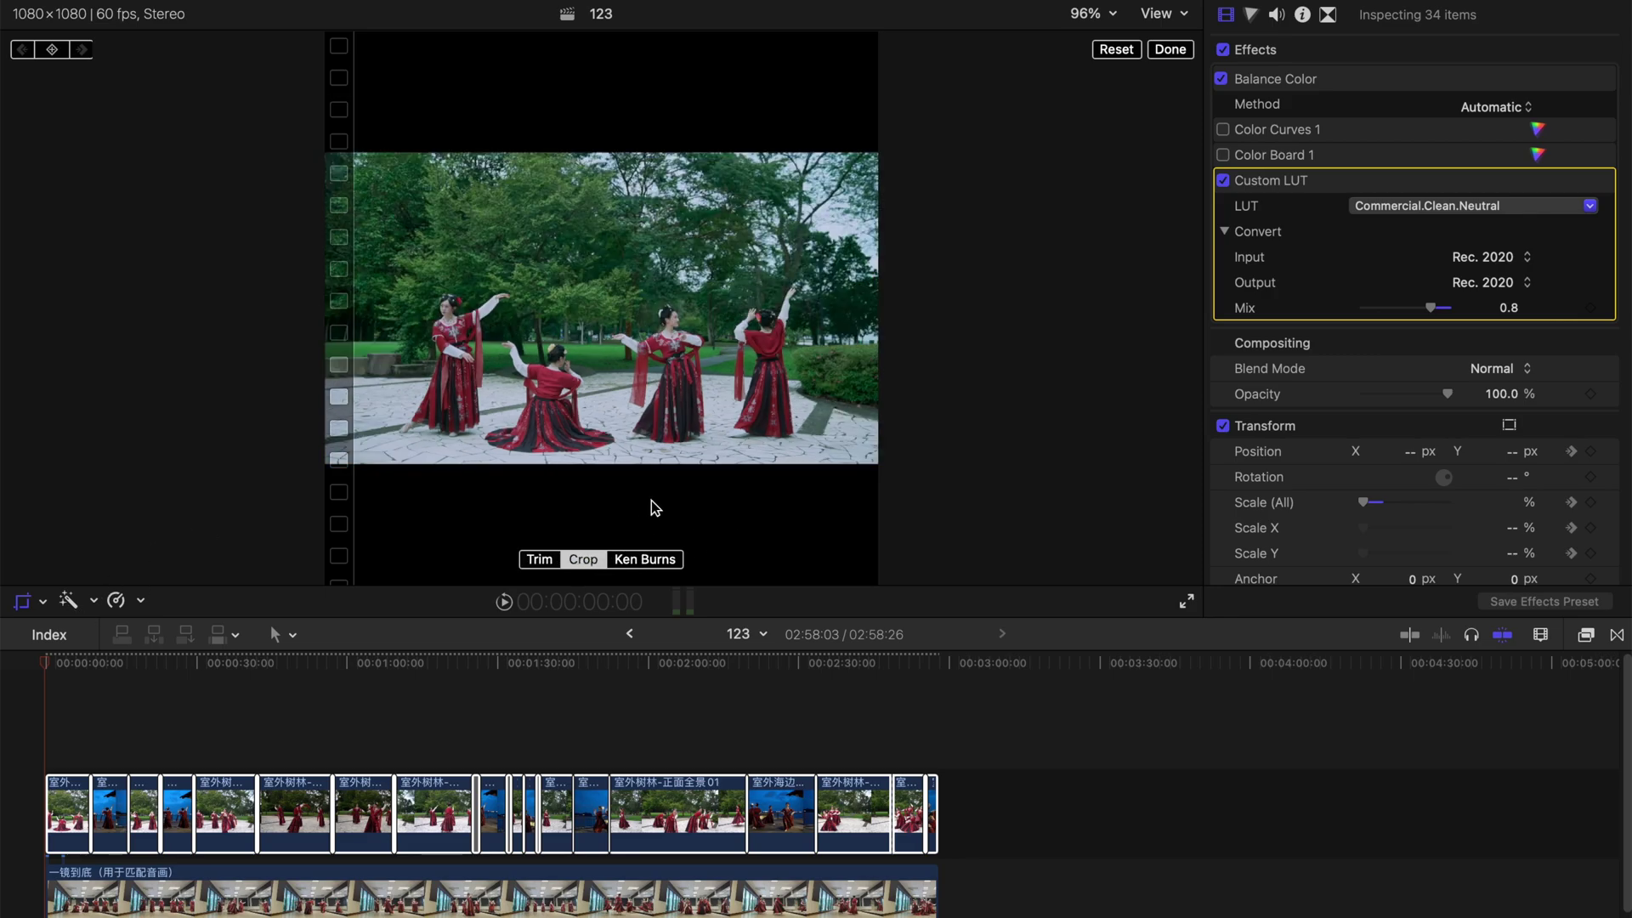
{"action": "left_click", "coordinate": [1171, 50]}
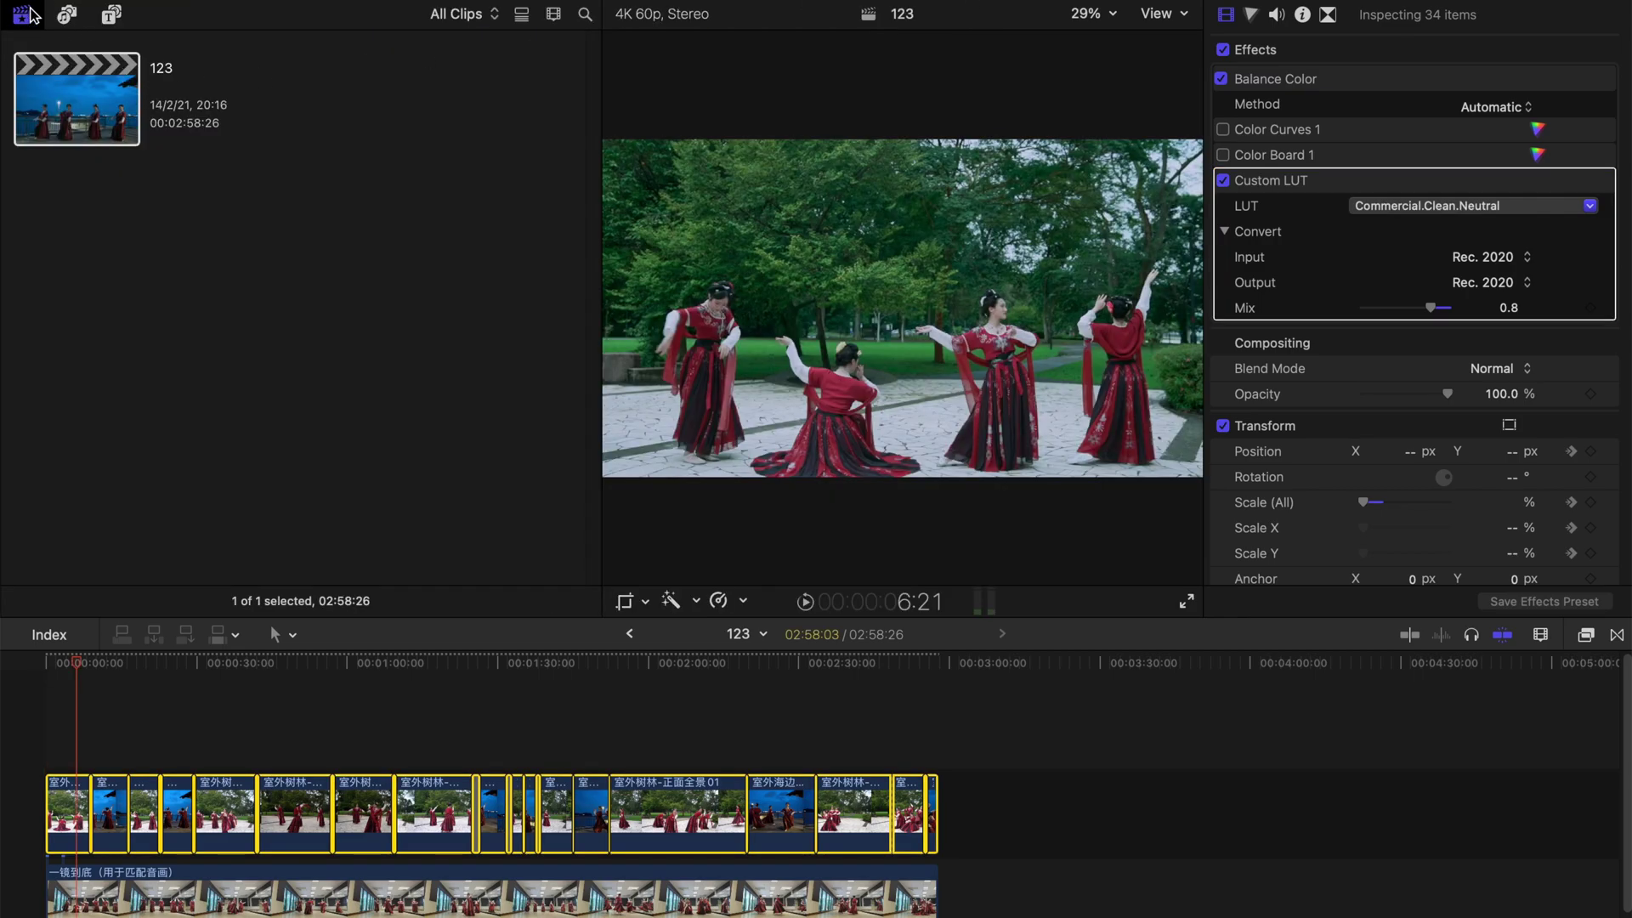
Create project NEW in the timeline 1 event as 1080p HD 1920×1080 at 50p.
{"action": "right_click", "coordinate": [82, 67]}
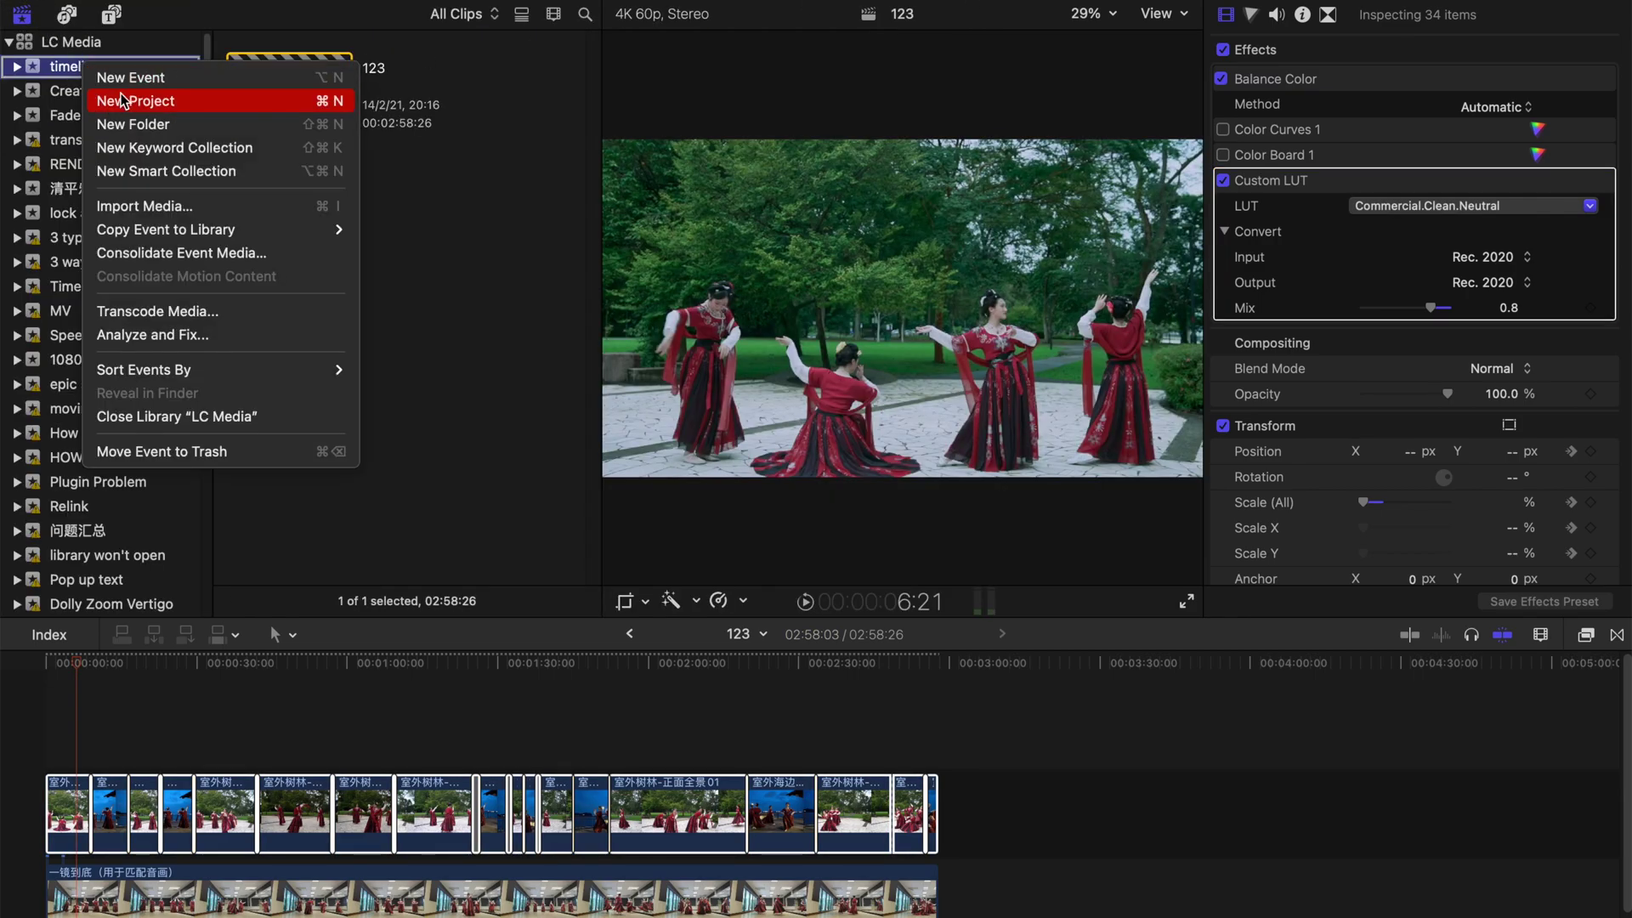
{"action": "left_click", "coordinate": [126, 102]}
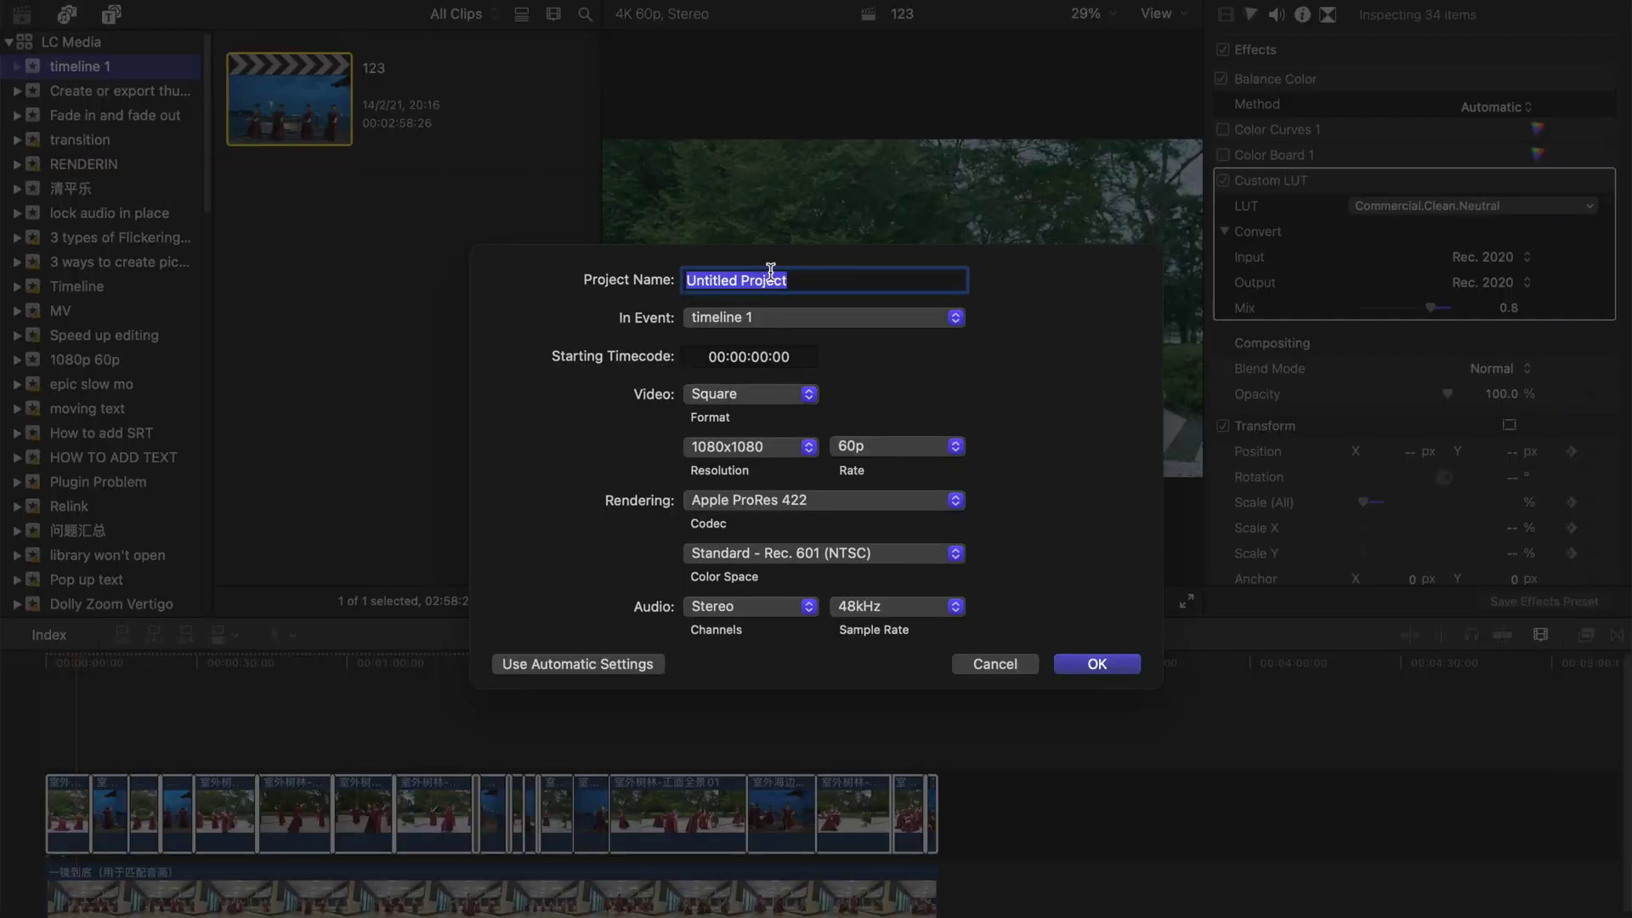
{"action": "key", "text": "BackSpace"}
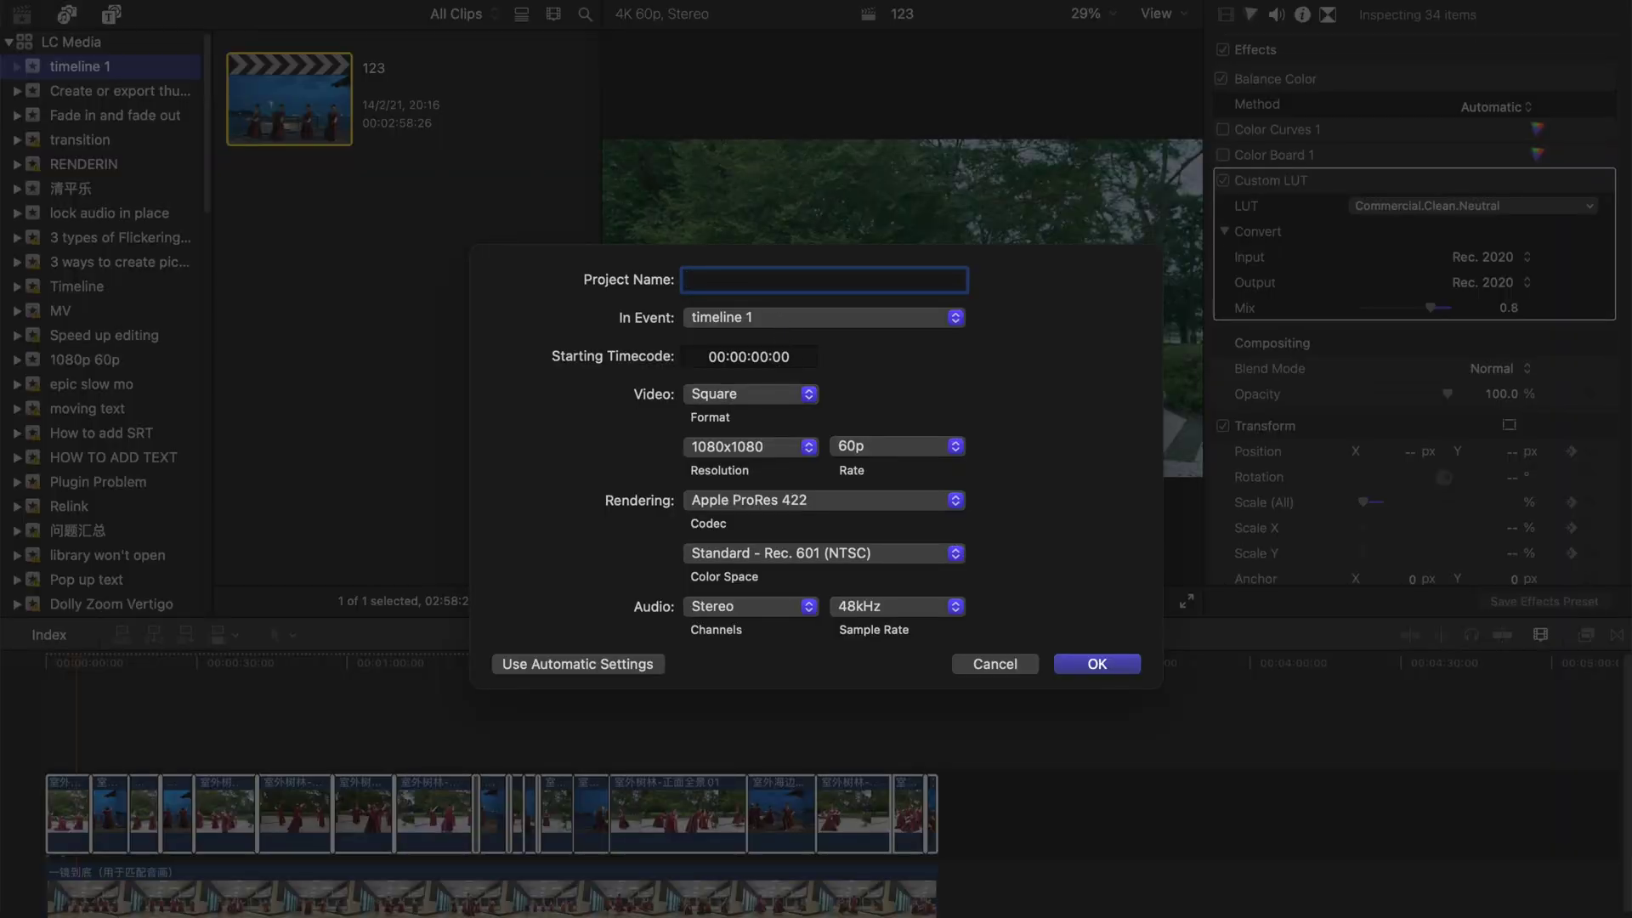
{"action": "type", "text": "NEW"}
{"action": "left_click", "coordinate": [738, 397]}
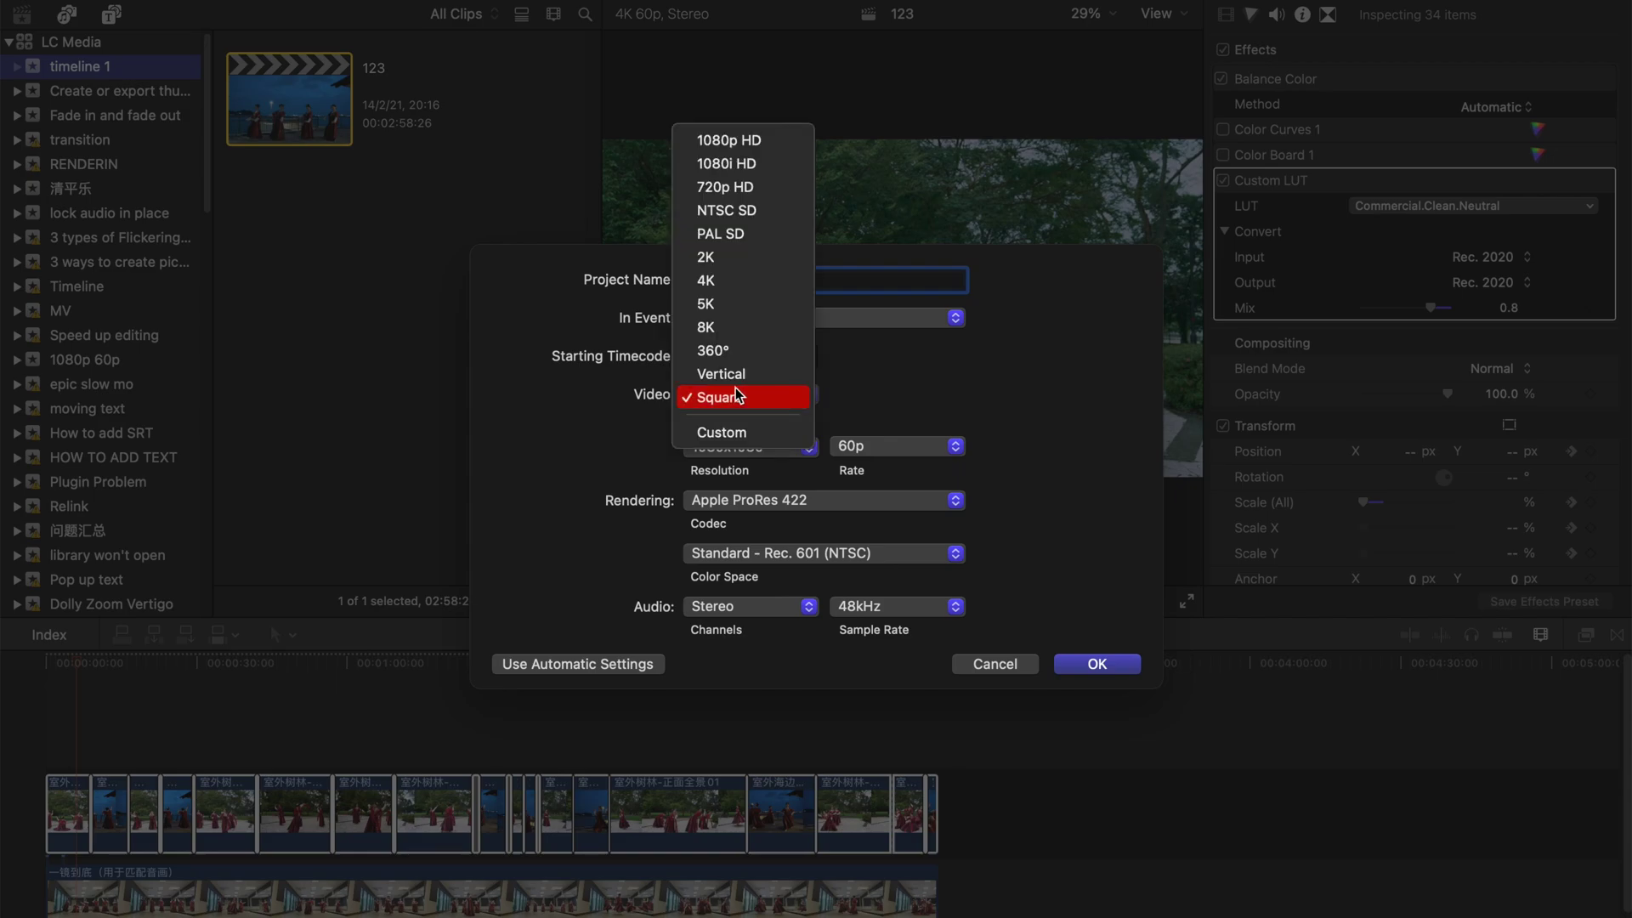
{"action": "left_click", "coordinate": [759, 143]}
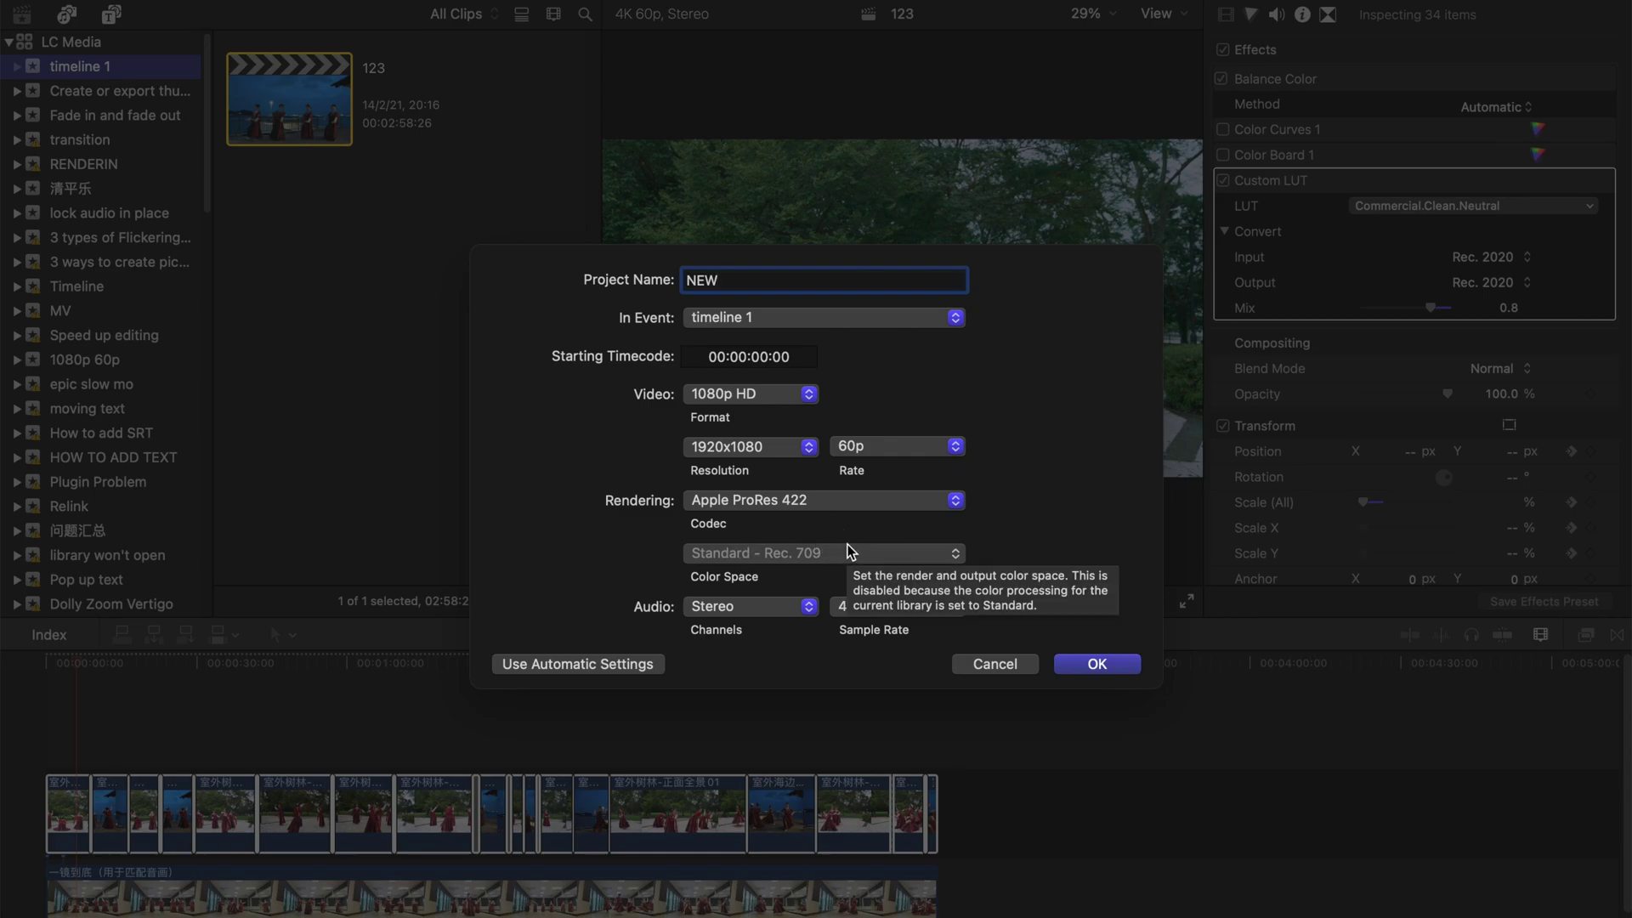
{"action": "left_click", "coordinate": [927, 445]}
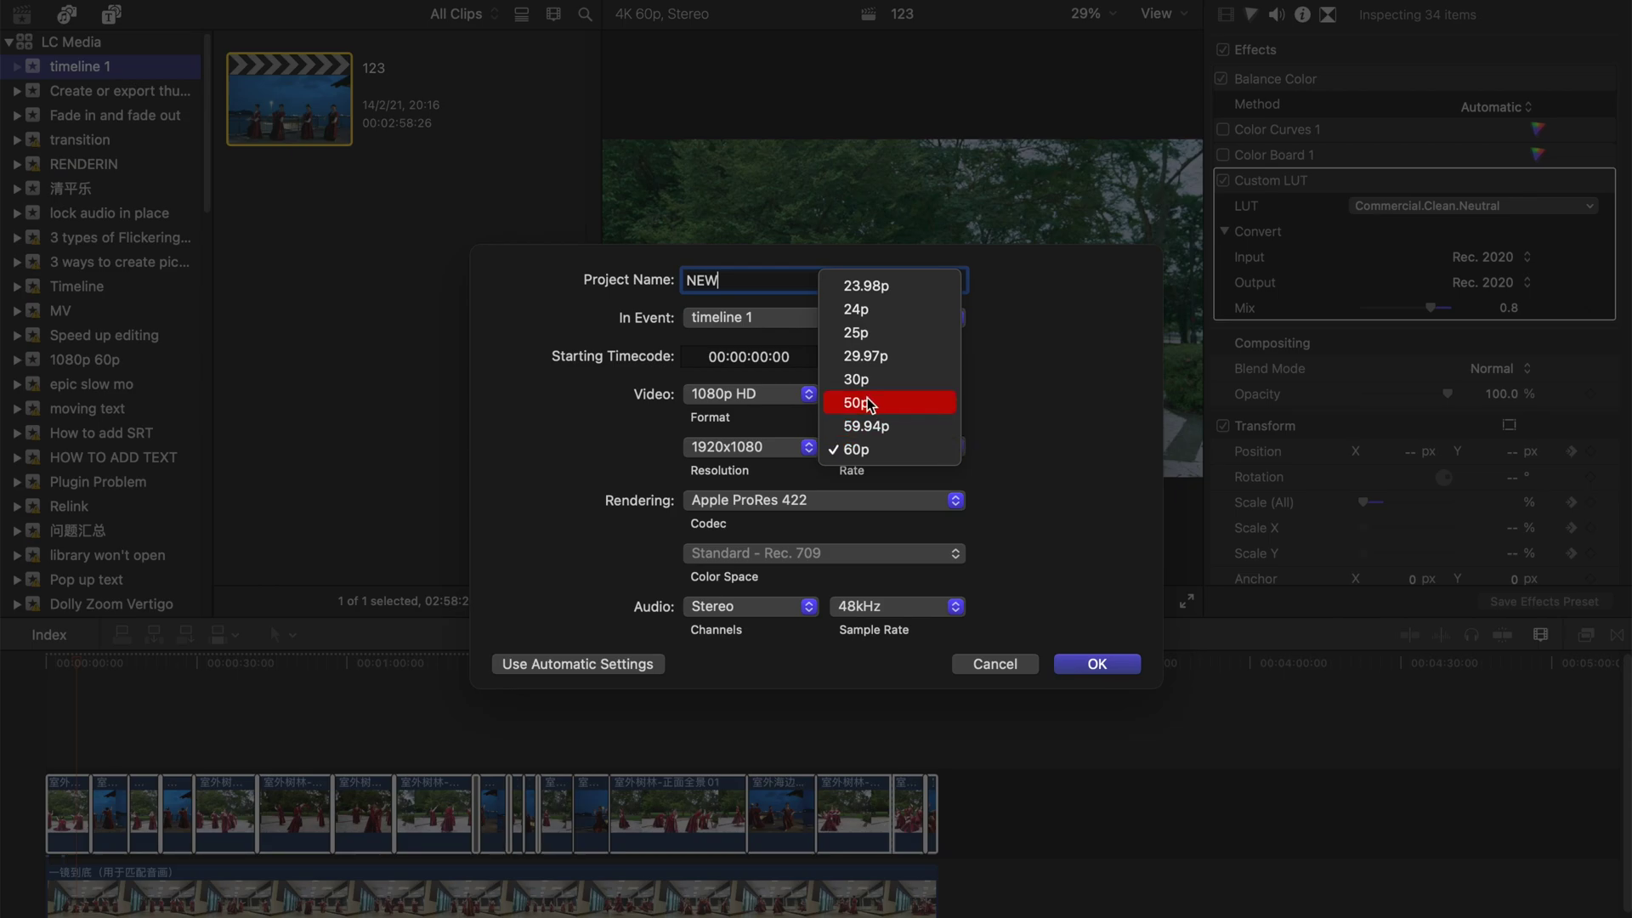
{"action": "left_click", "coordinate": [936, 402]}
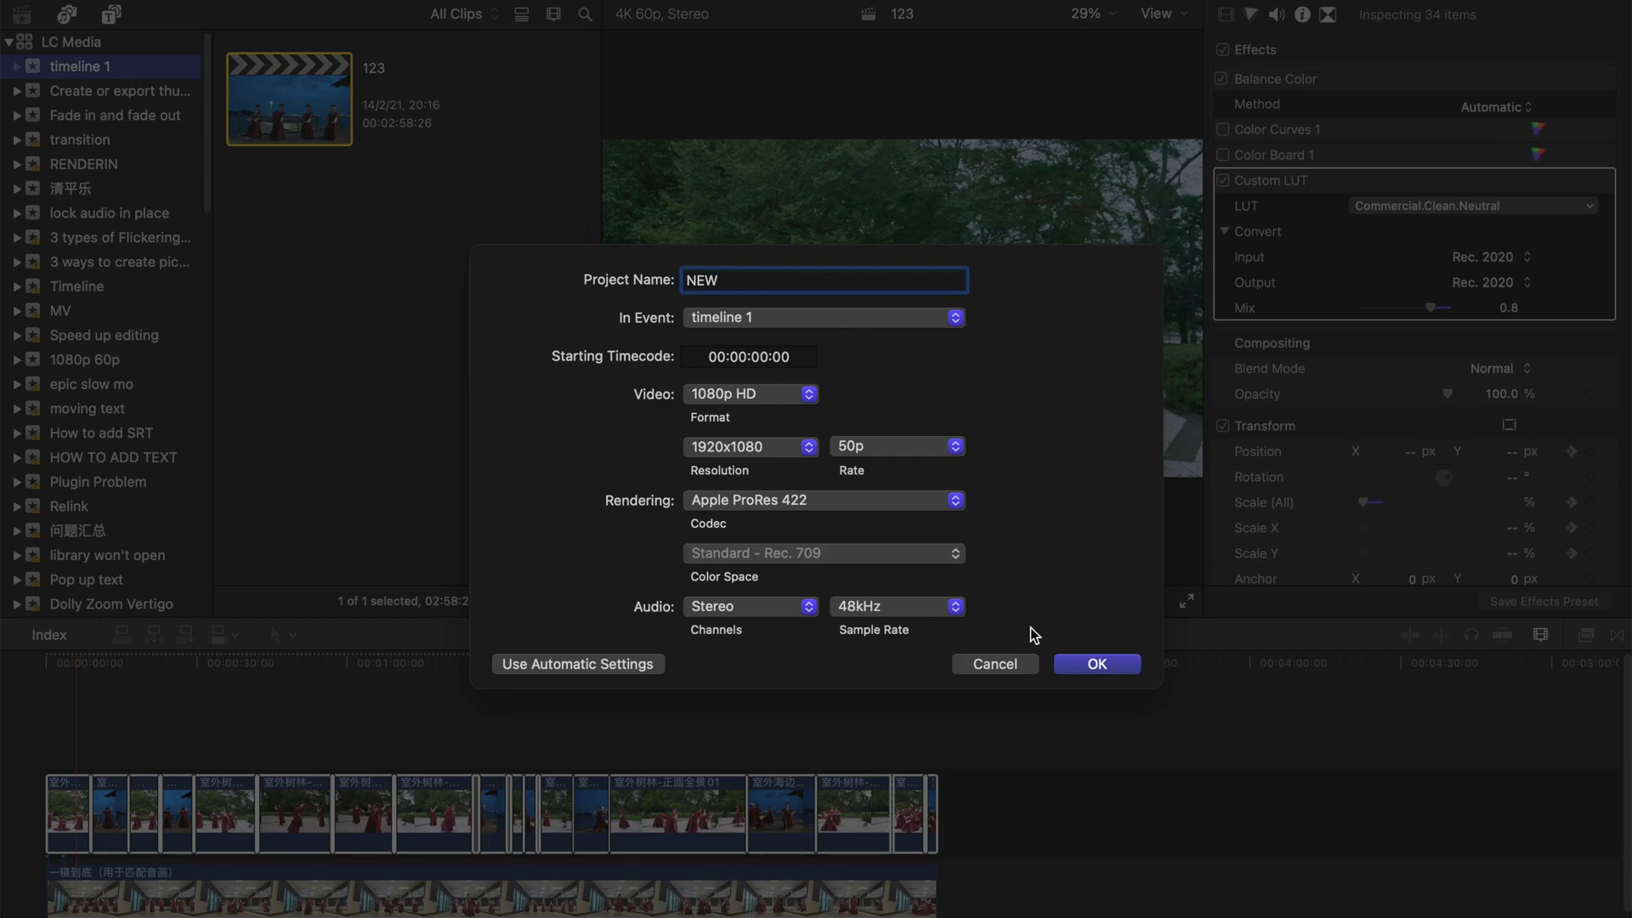
{"action": "left_click", "coordinate": [1100, 667]}
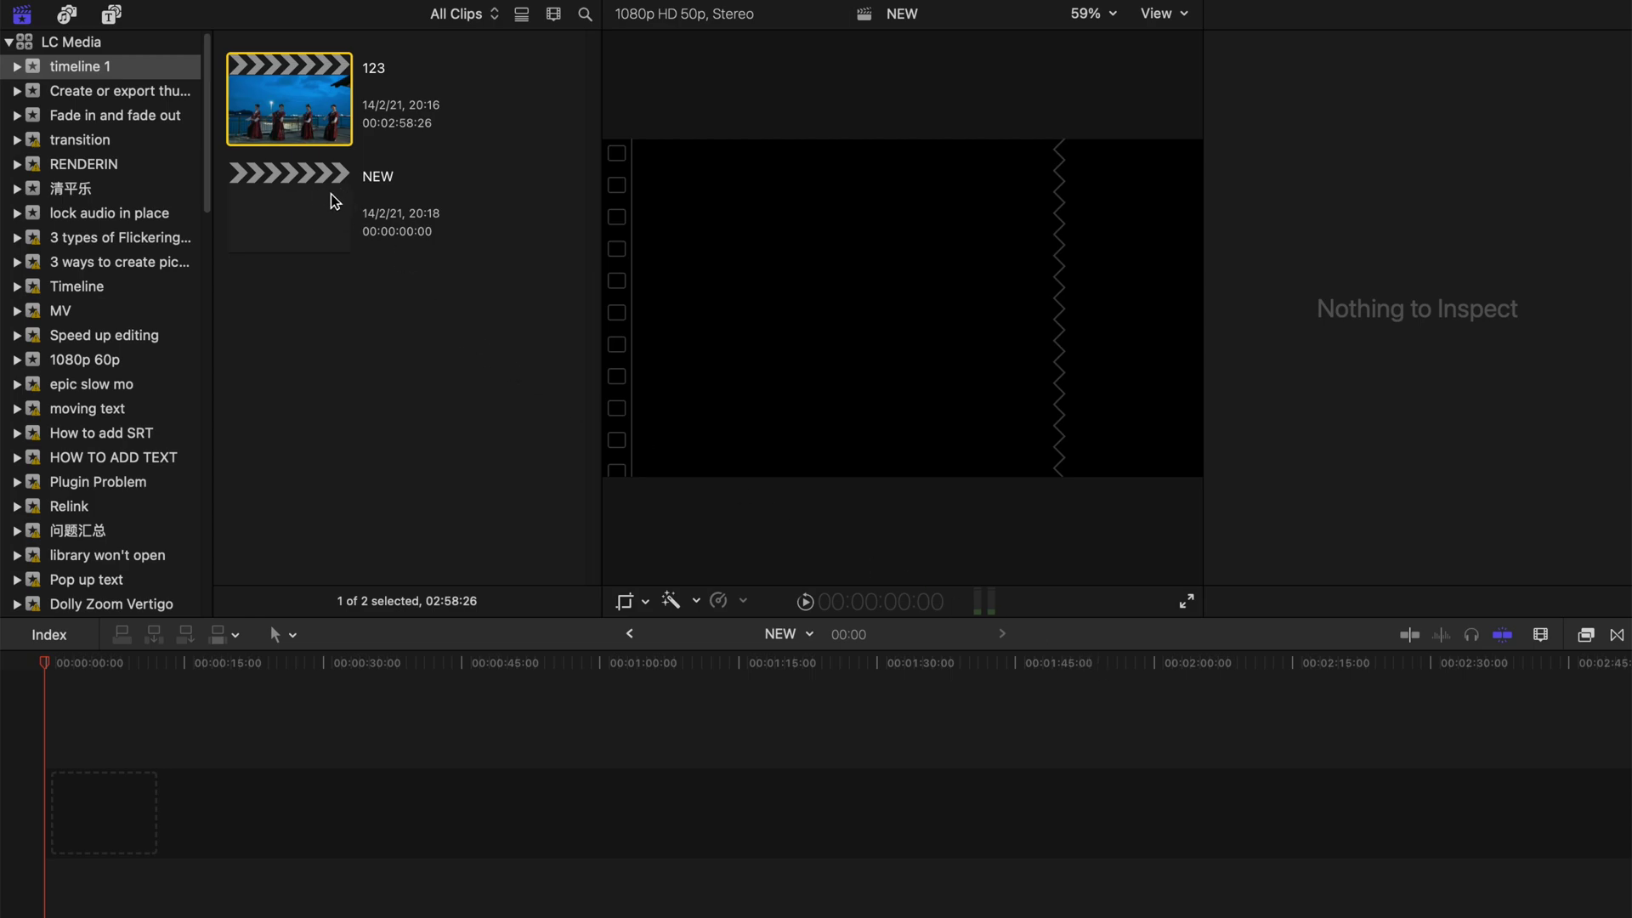
Copy all clips, connected clip and music from project 123 and paste them into NEW.
{"action": "left_click", "coordinate": [331, 204]}
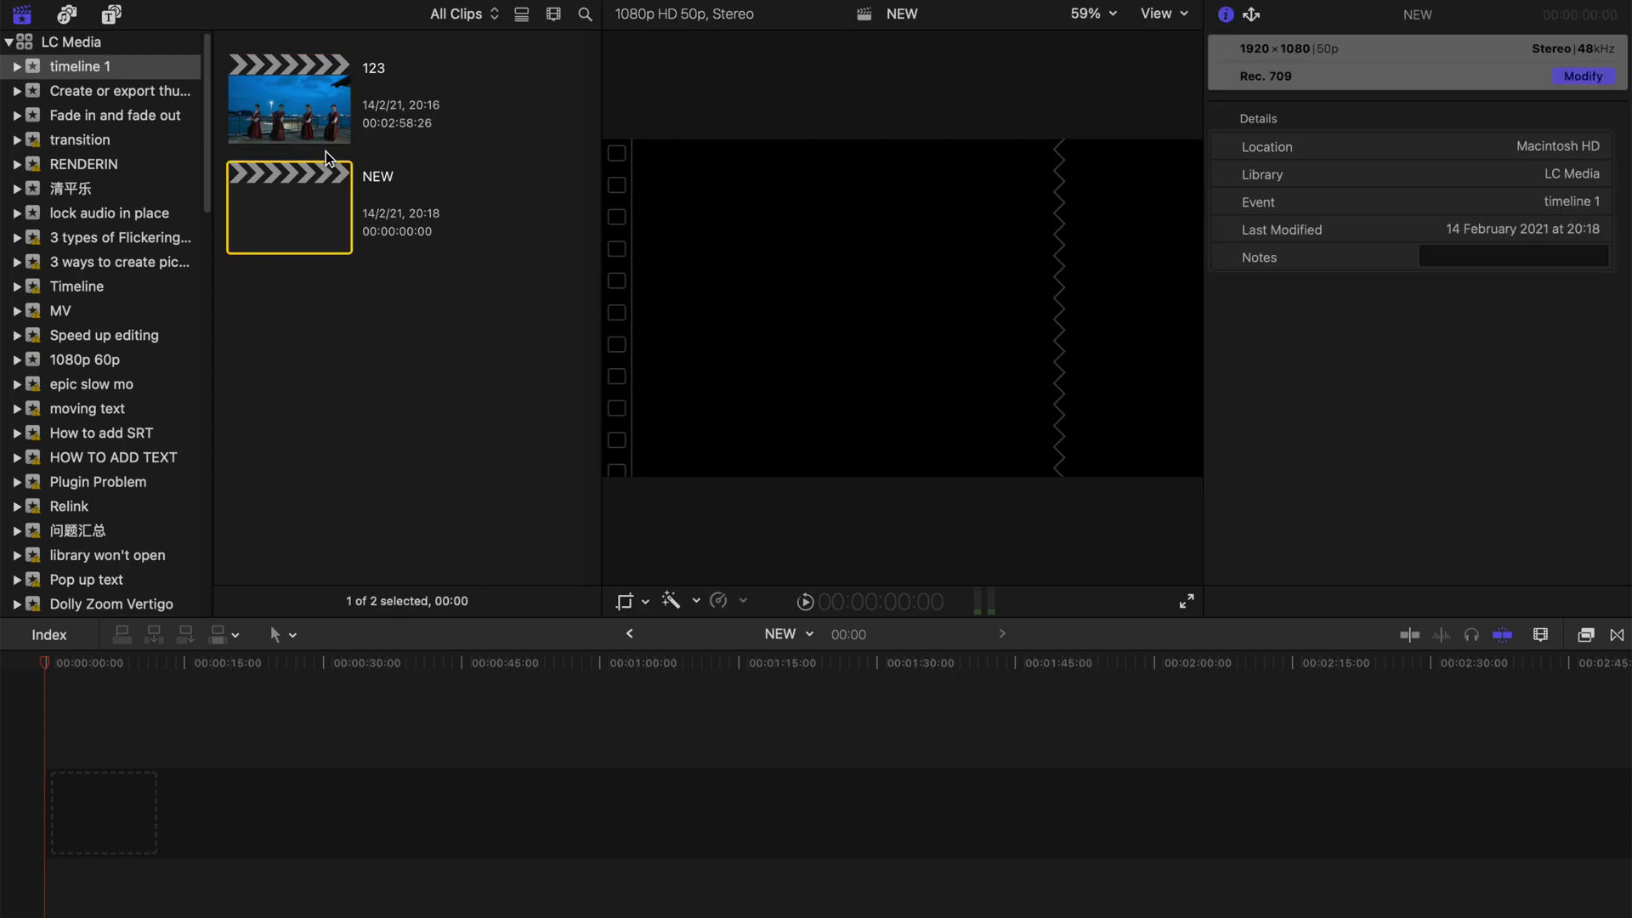
{"action": "left_click", "coordinate": [331, 132]}
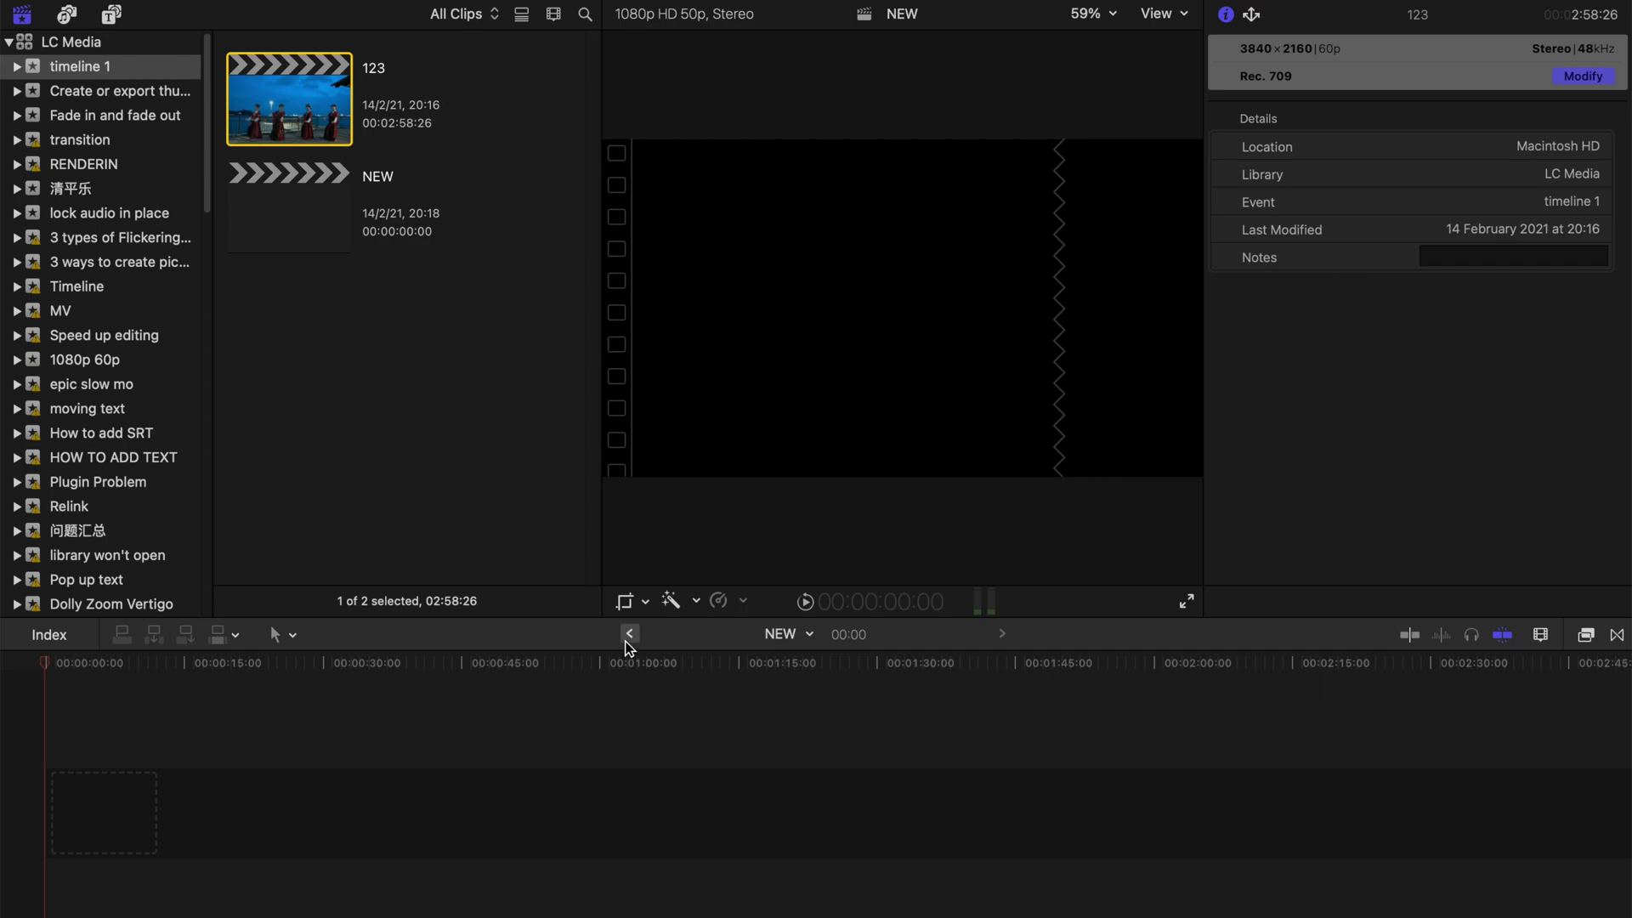
{"action": "left_click", "coordinate": [629, 633]}
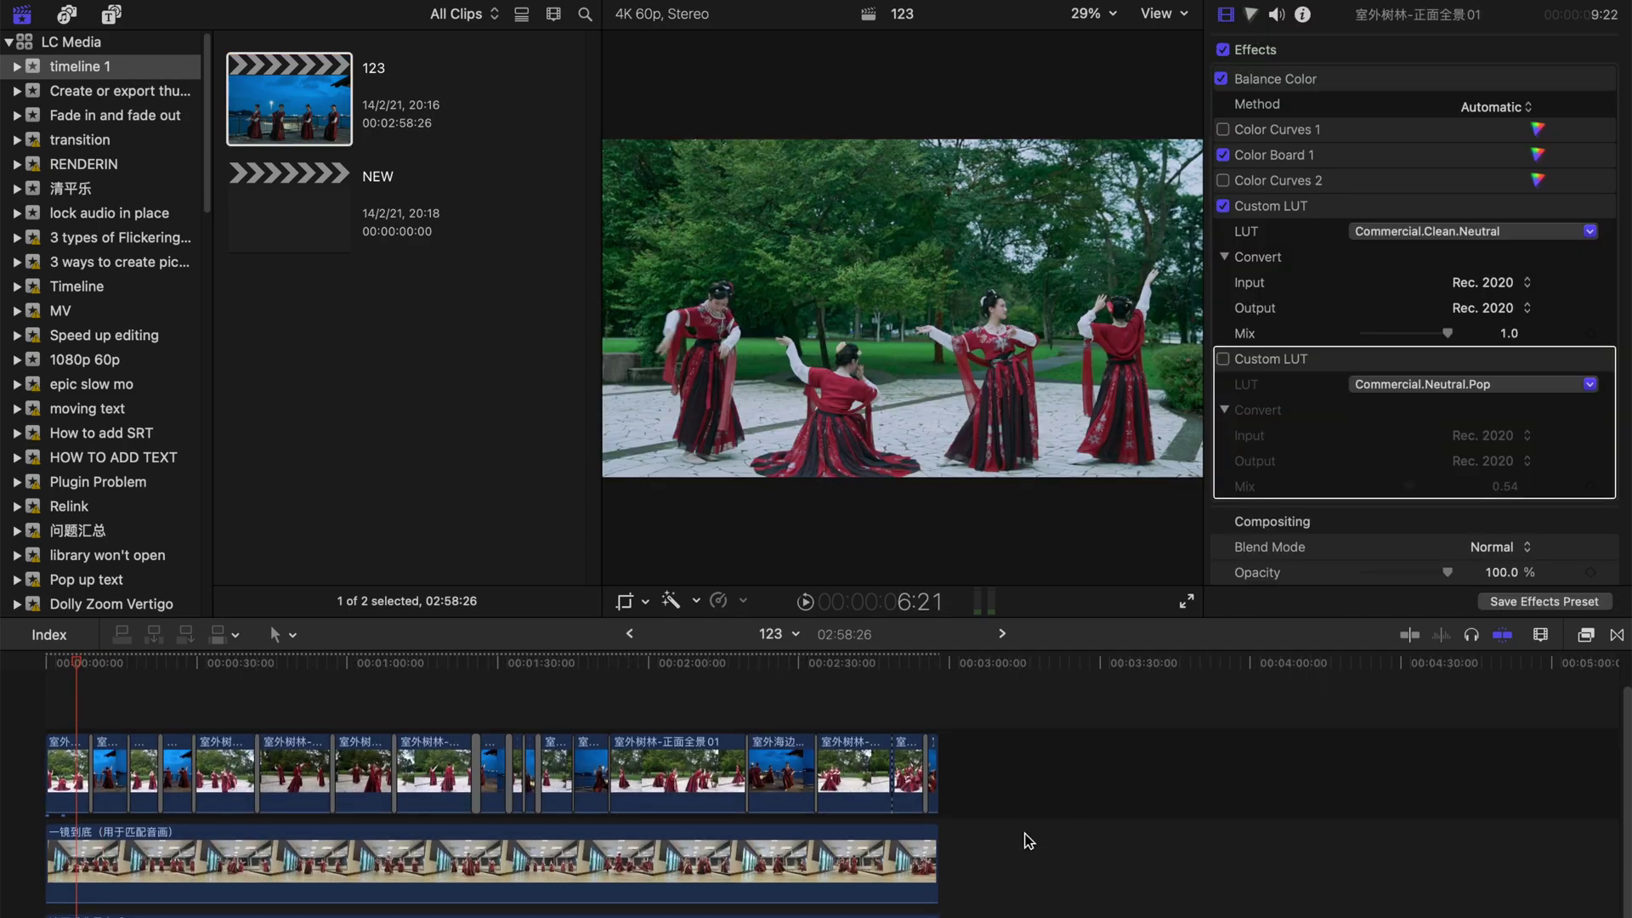
{"action": "left_click_drag", "start_coordinate": [1047, 904], "coordinate": [5, 670]}
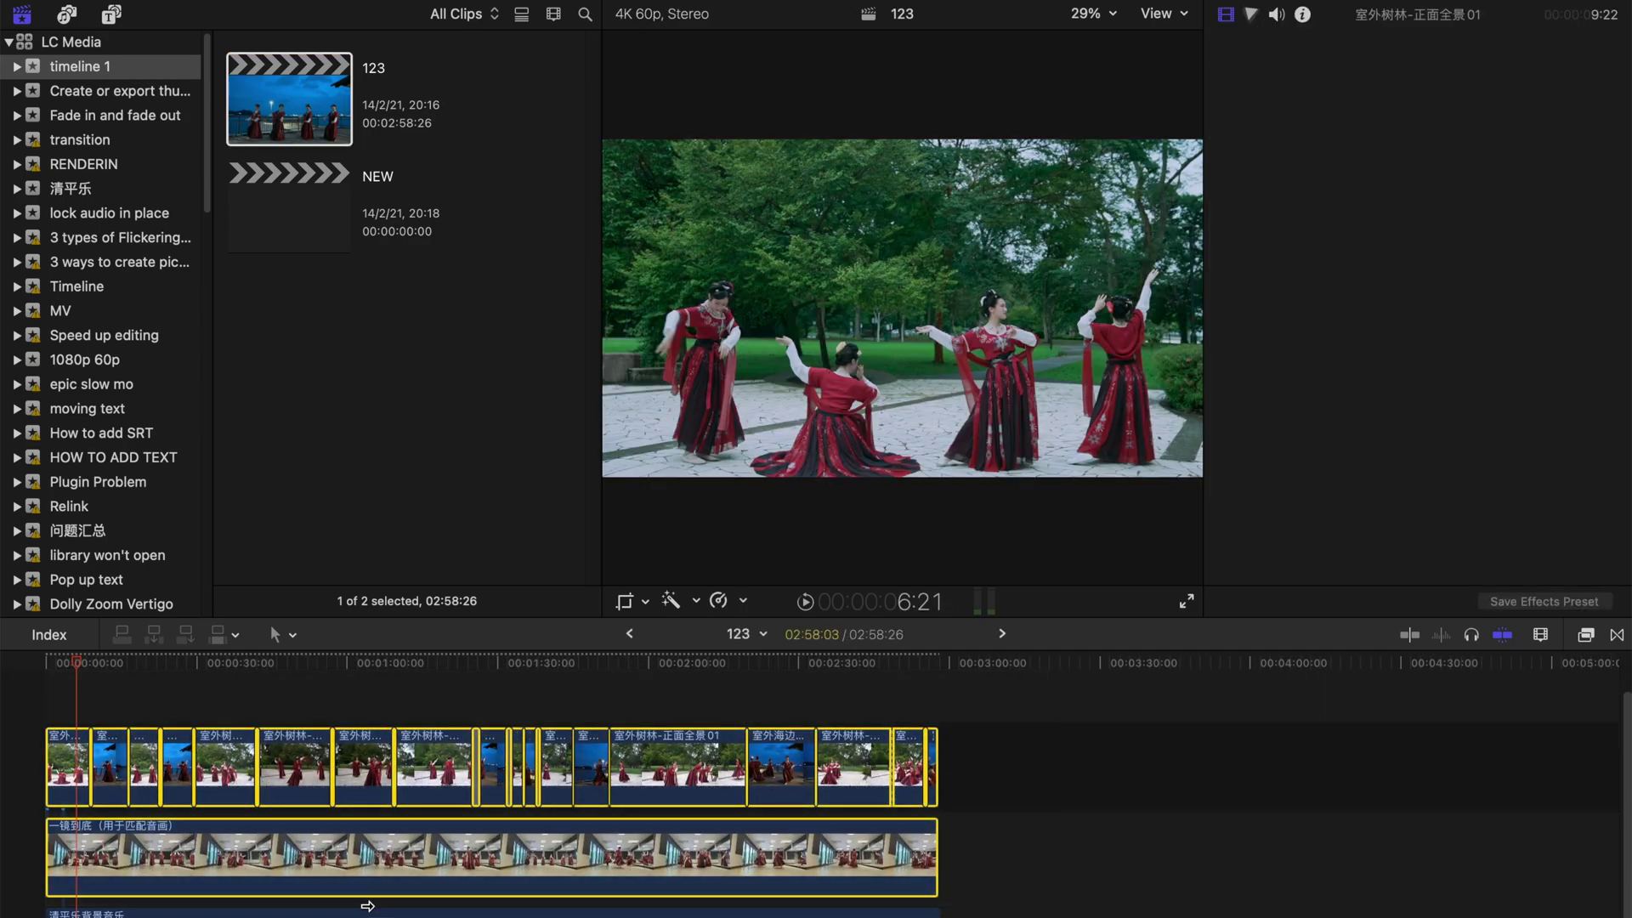
{"action": "left_click", "coordinate": [1000, 633]}
{"action": "key", "text": "super+v"}
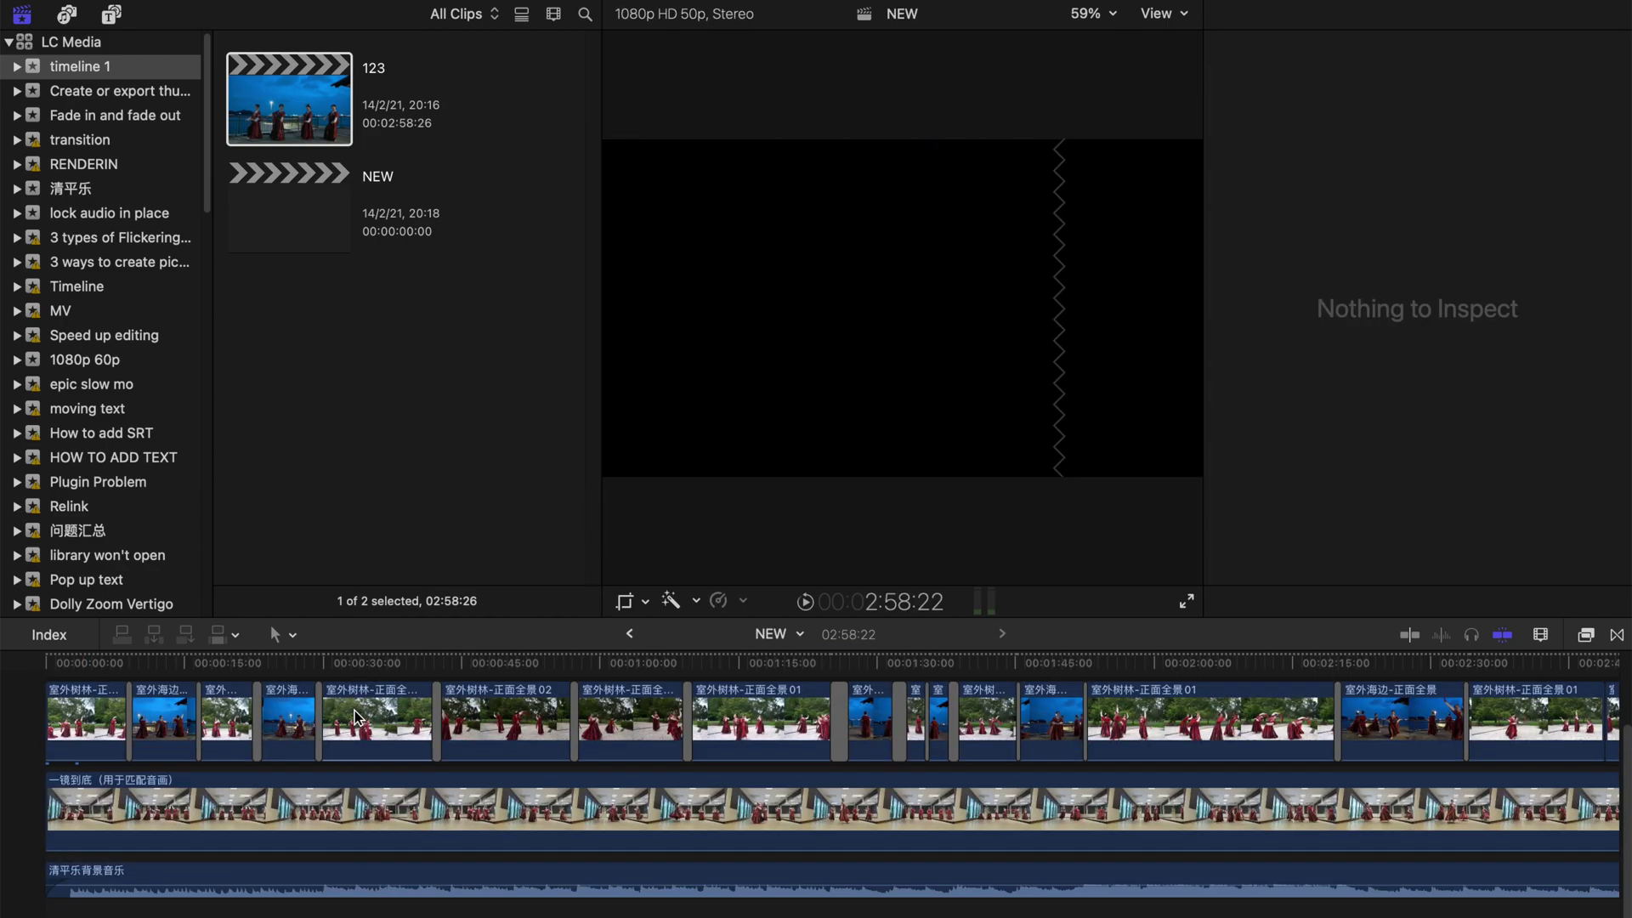
{"action": "left_click", "coordinate": [321, 663]}
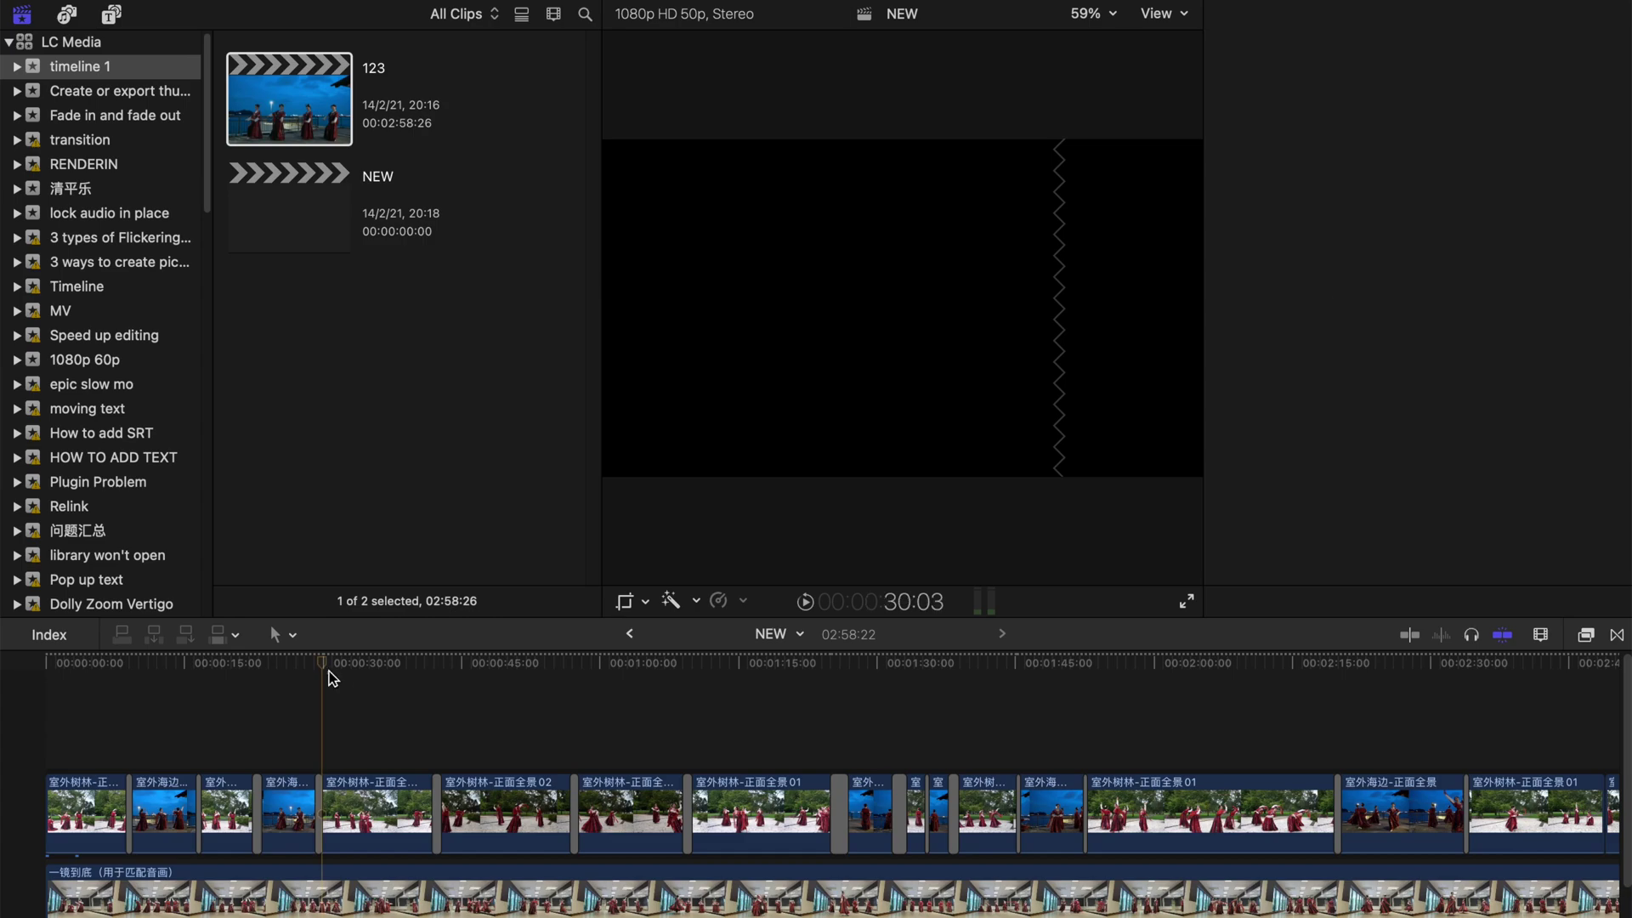
{"action": "key", "text": "super+4"}
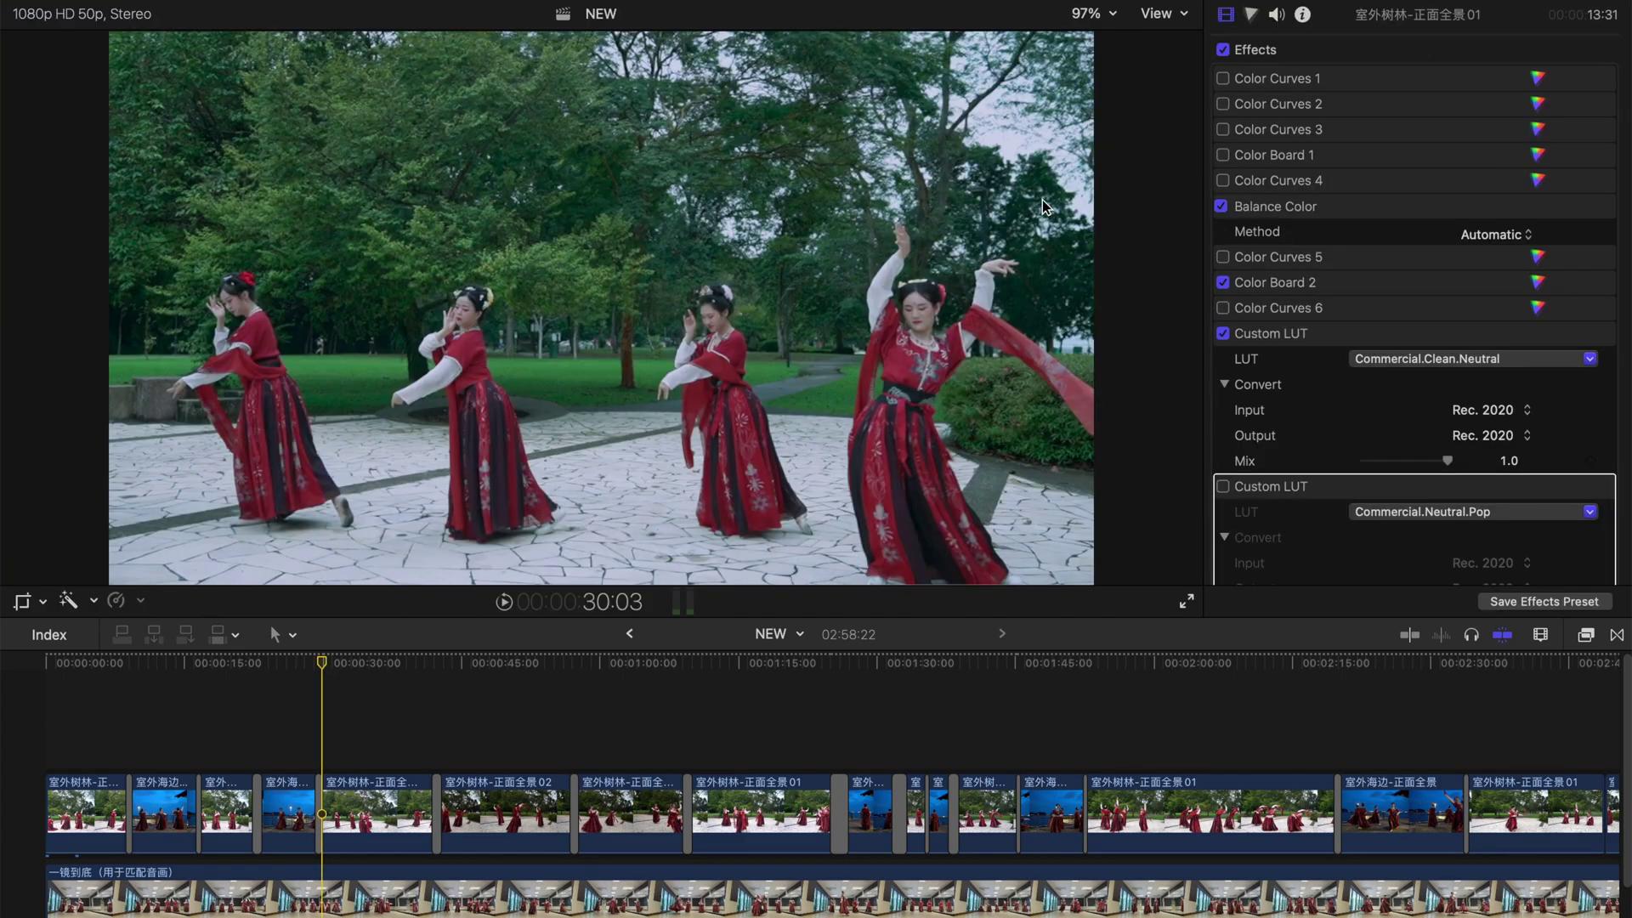
{"action": "left_click", "coordinate": [95, 675]}
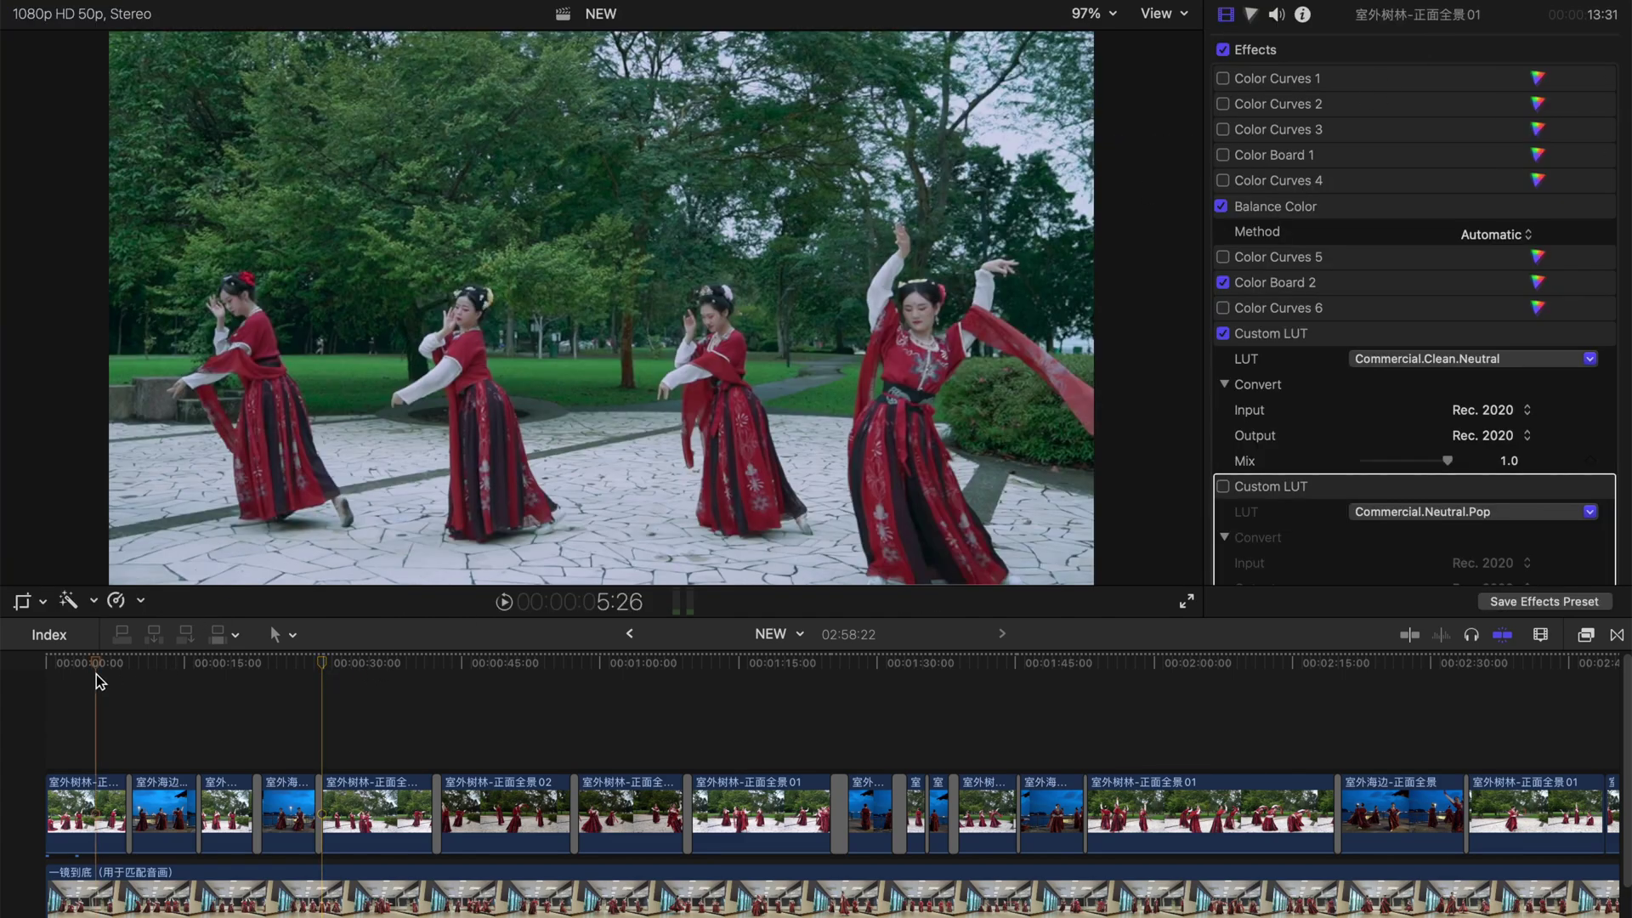